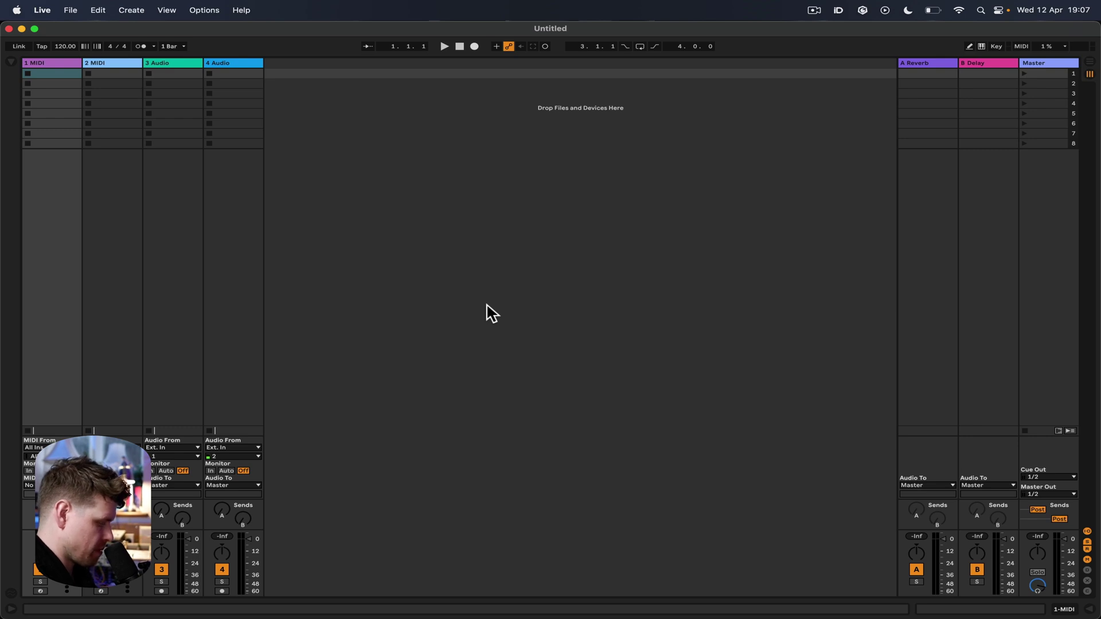
Review the control surface and MIDI input slots in Preferences, keeping MPK49 on slot 2
key("super+comma")
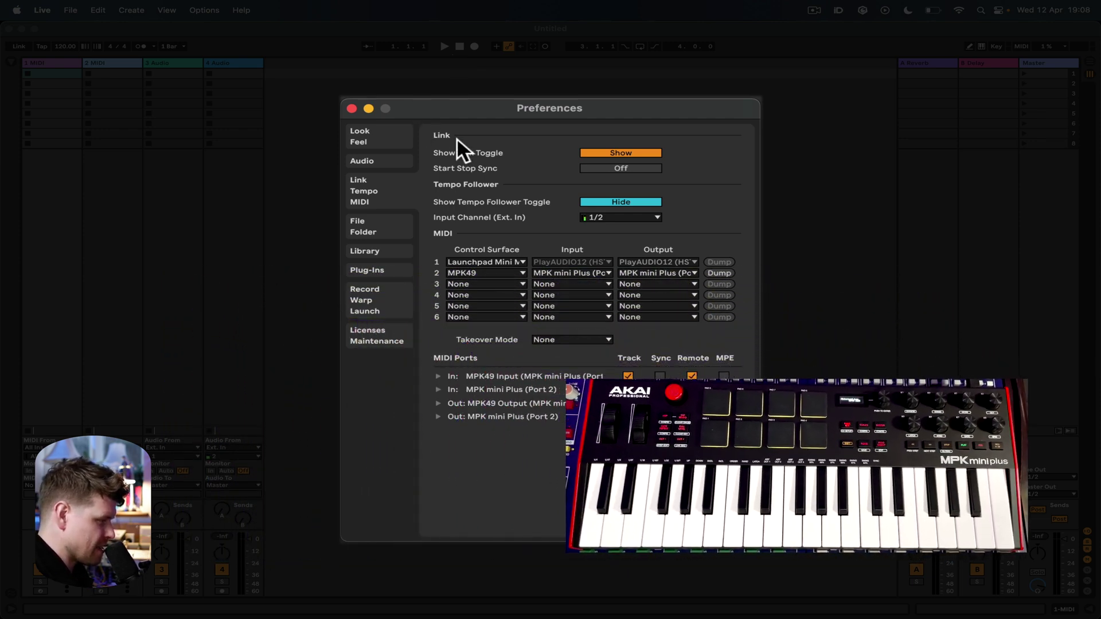
left_click(486, 261)
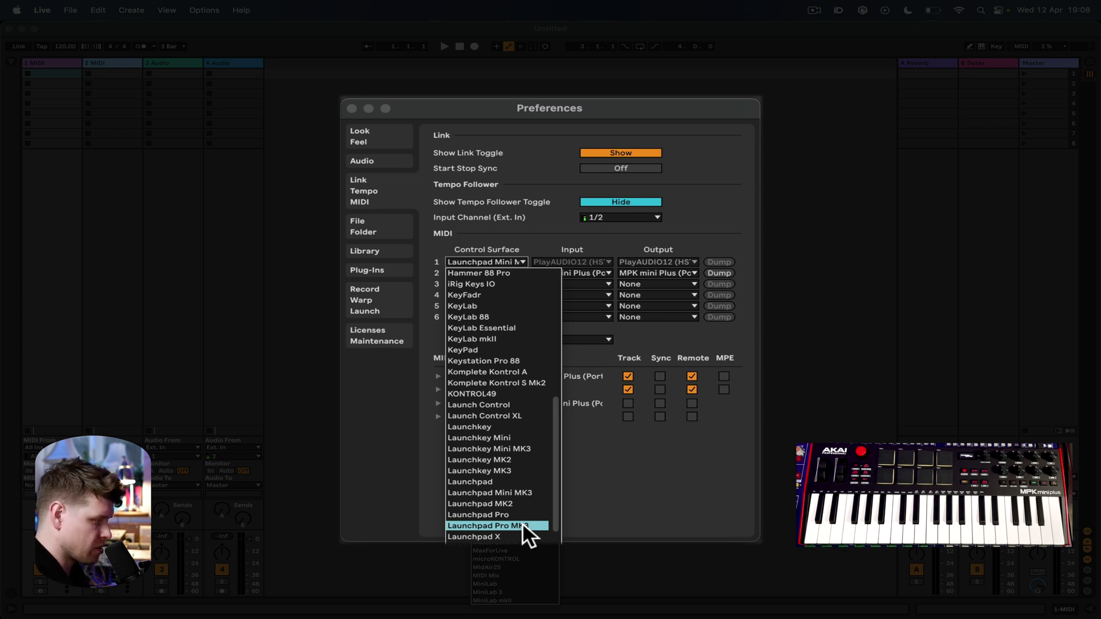
left_click(647, 476)
left_click(476, 272)
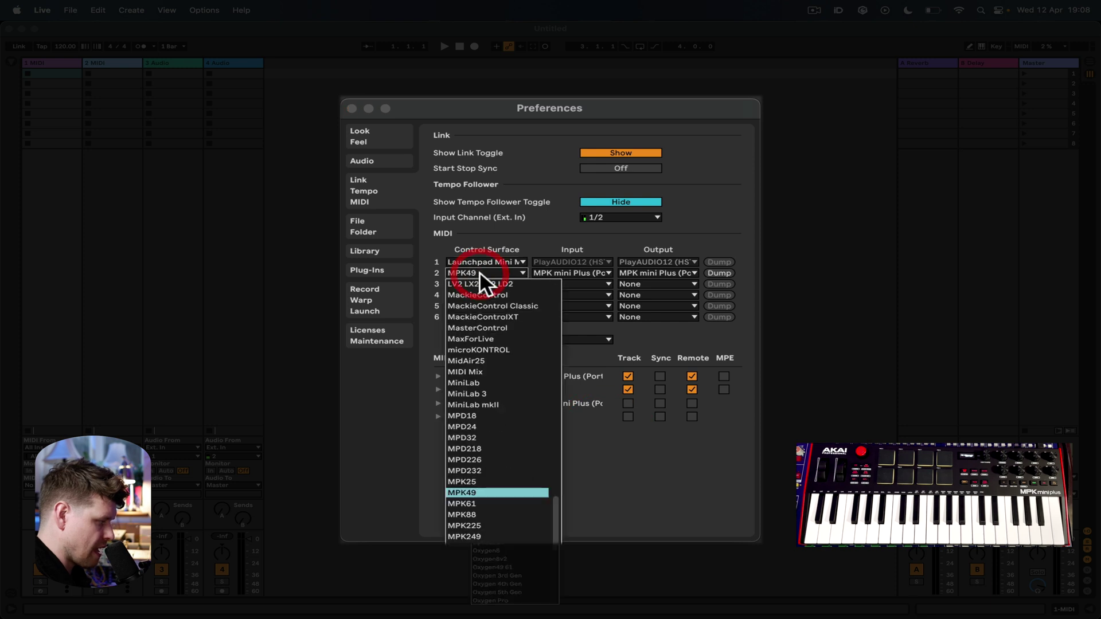
left_click(479, 271)
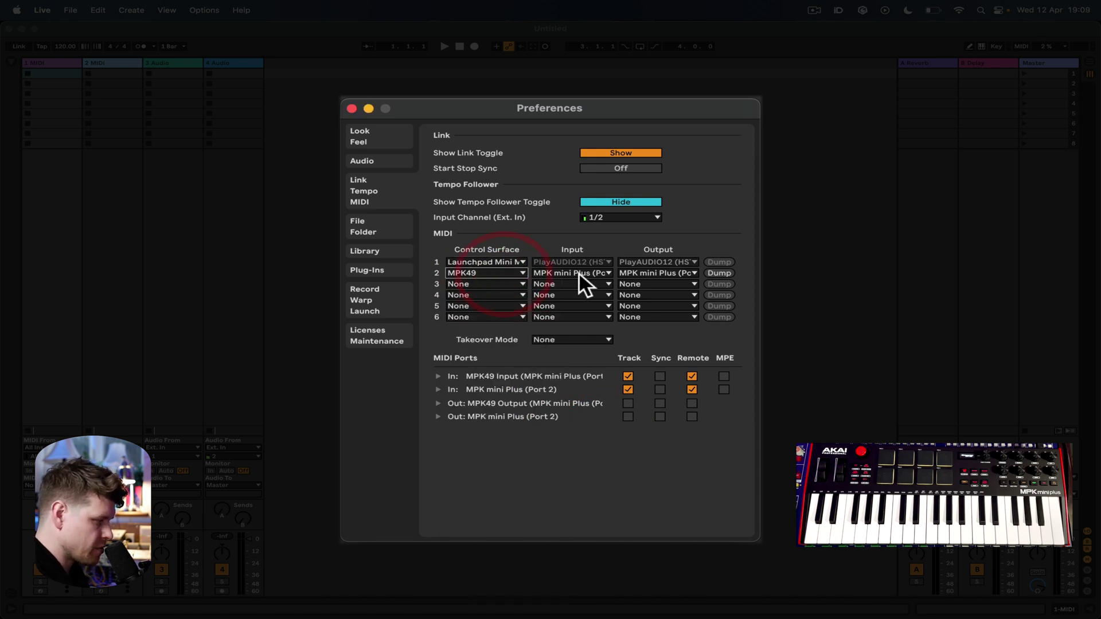
left_click(579, 271)
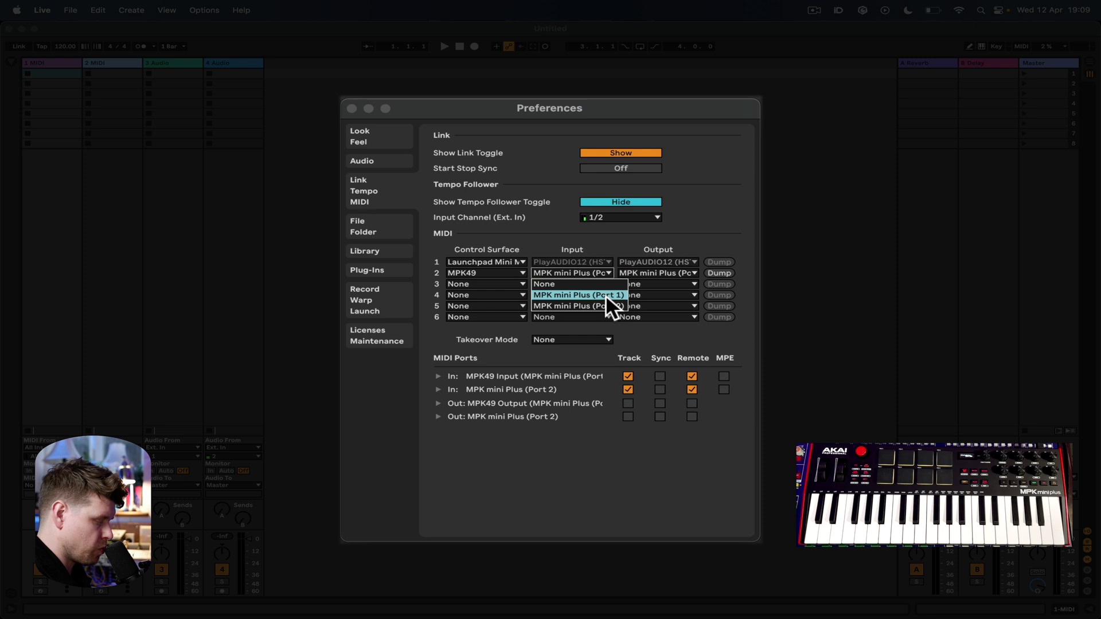
left_click(664, 268)
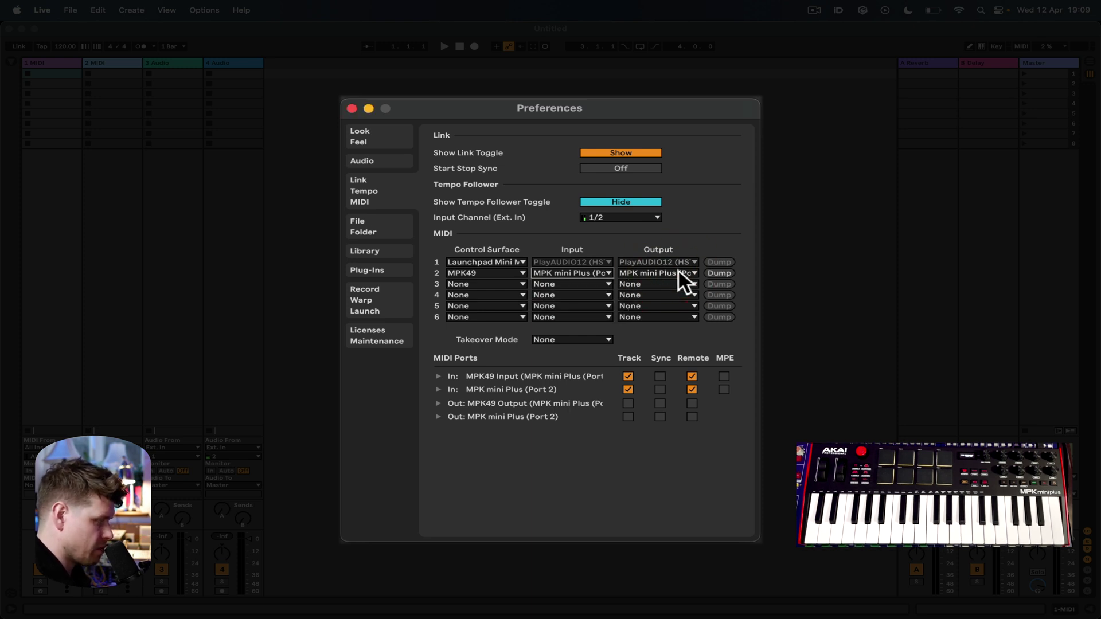
left_click(351, 108)
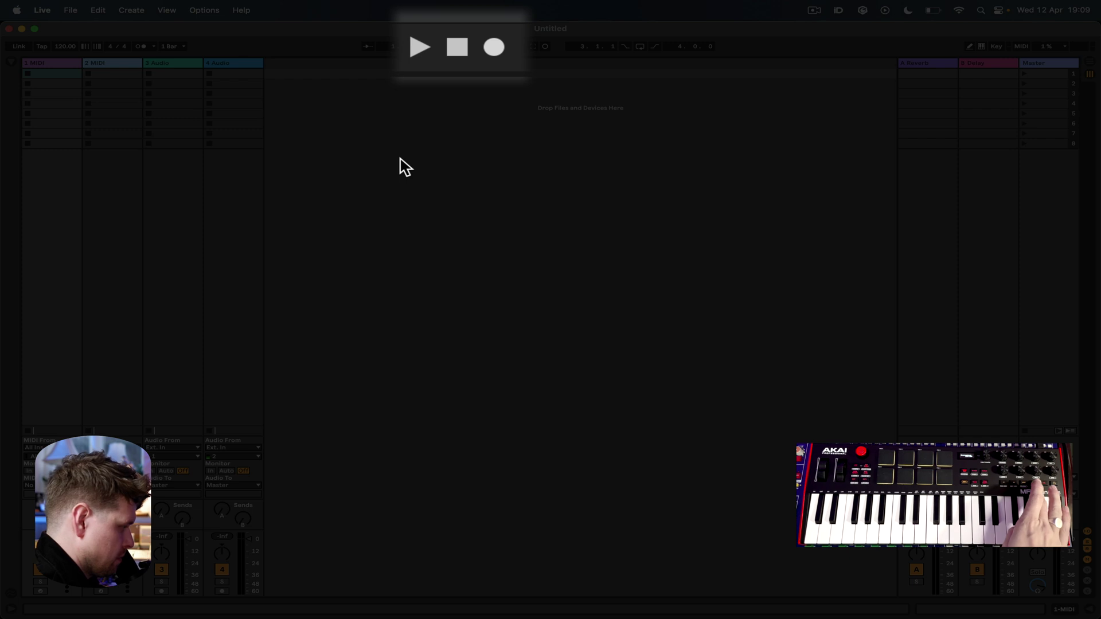
Run a brief test recording from the controller, then stop playback
key("space")
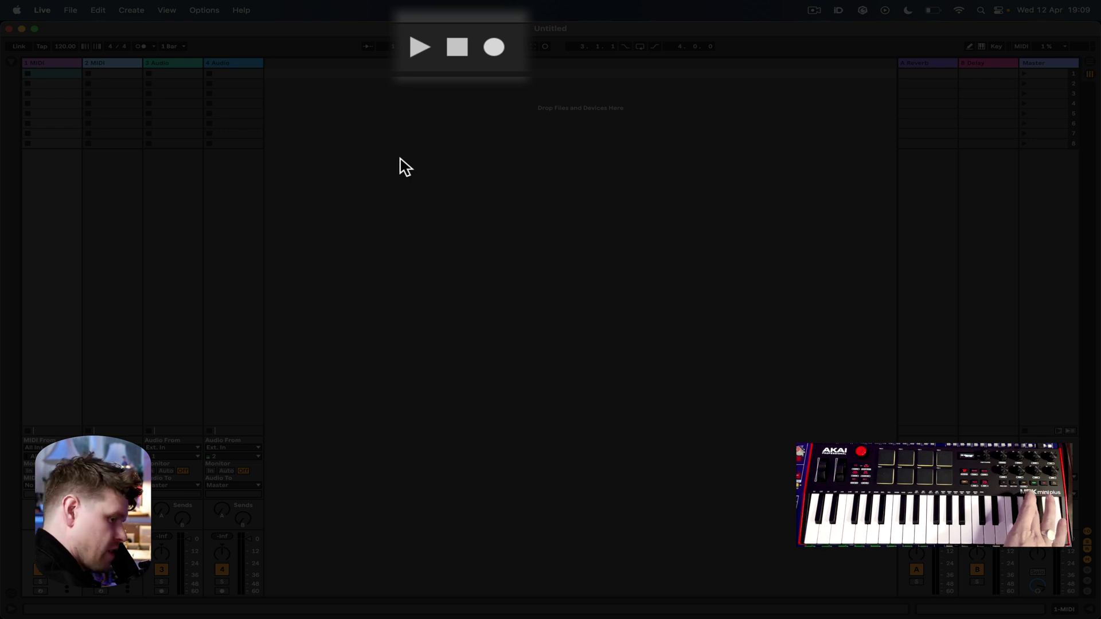
key("F9")
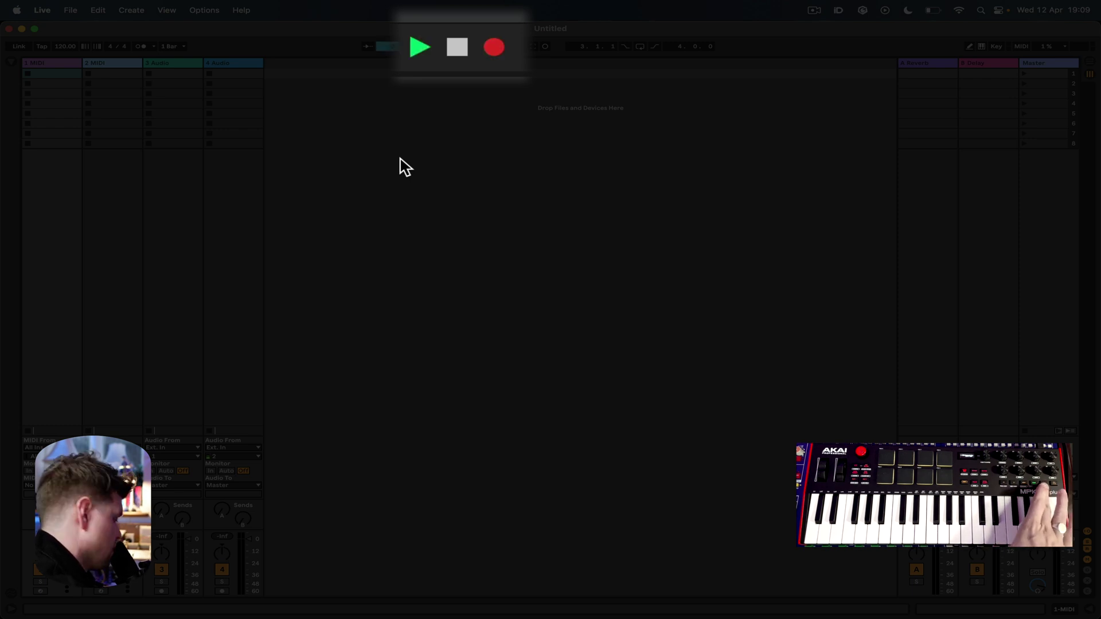
key("F9")
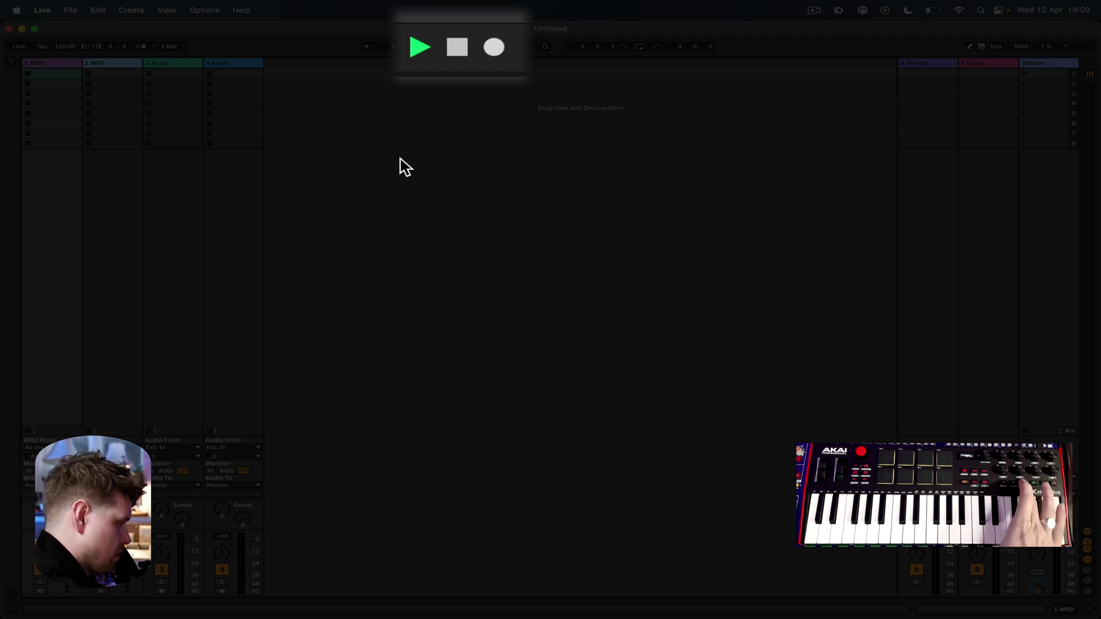
key("space")
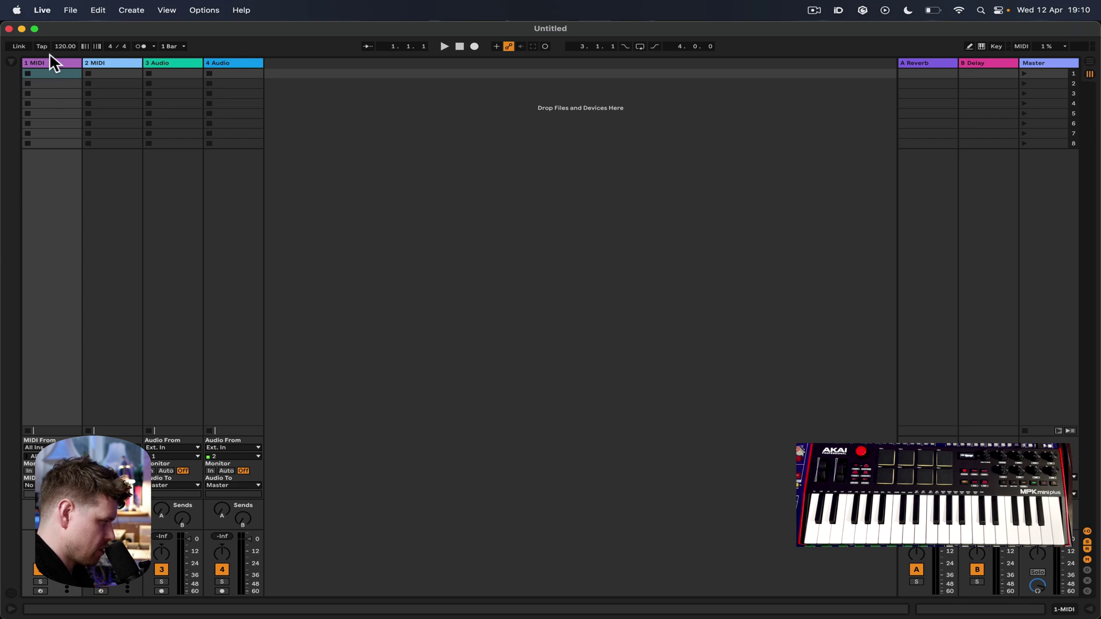
Feed track 1 from MPK mini mkIII Input on Ch. 1 and track 2 on Ch. 10, and show the Browser
left_click(50, 447)
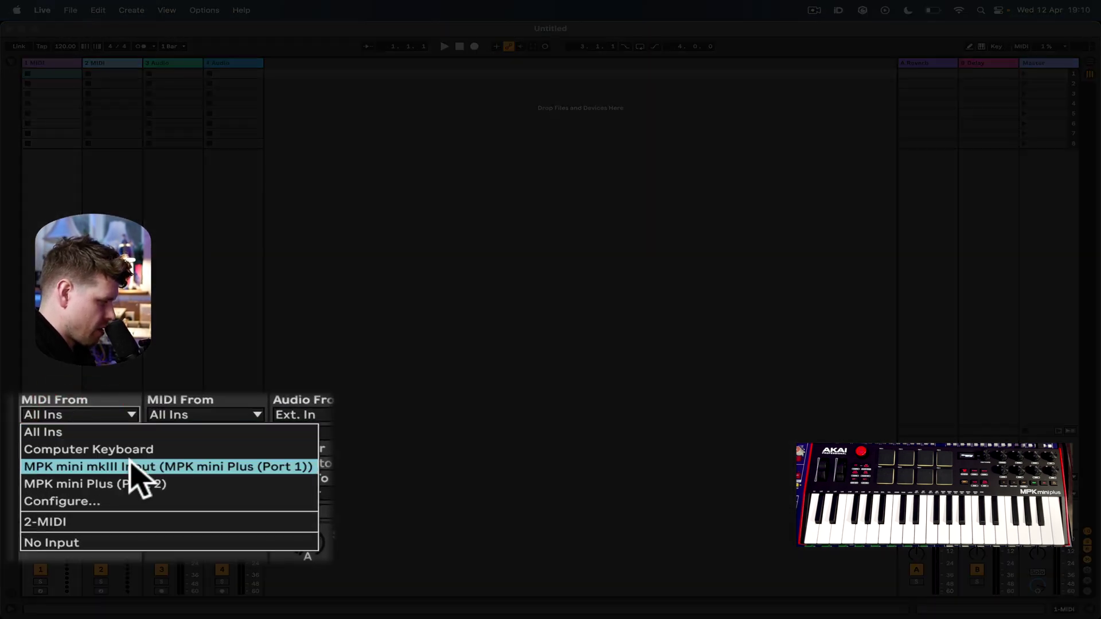
left_click(137, 475)
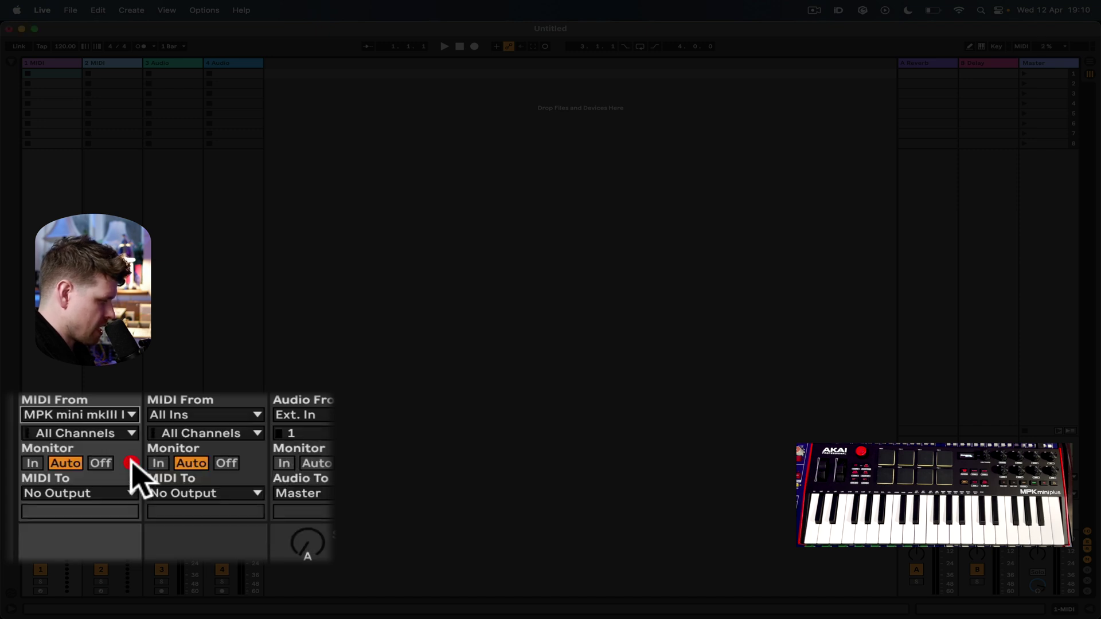
left_click(86, 436)
left_click(86, 467)
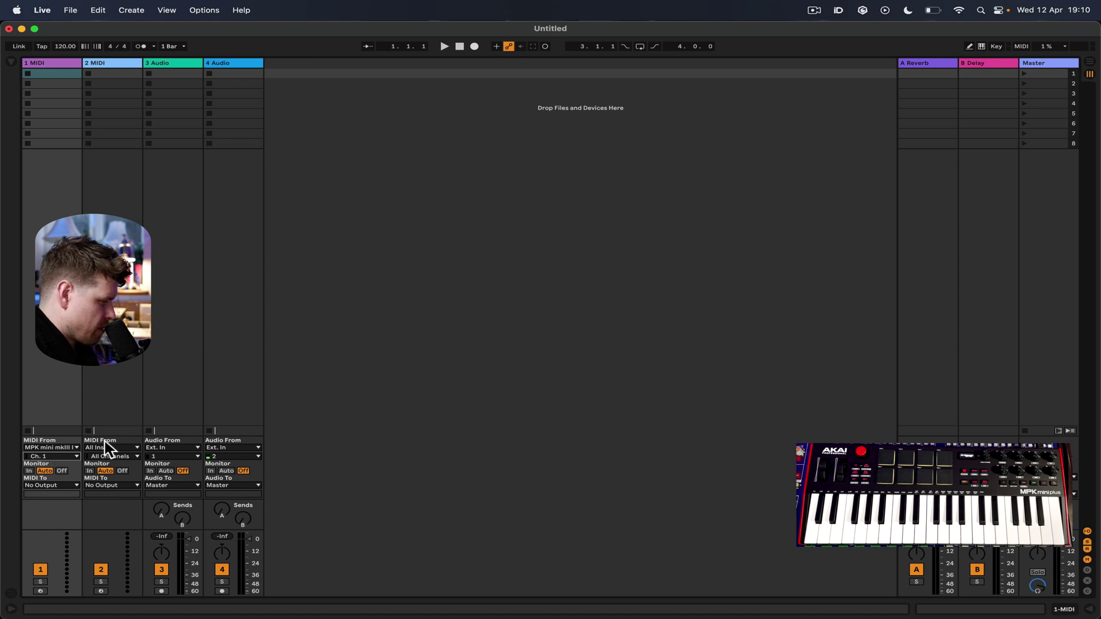
left_click(109, 448)
left_click(121, 472)
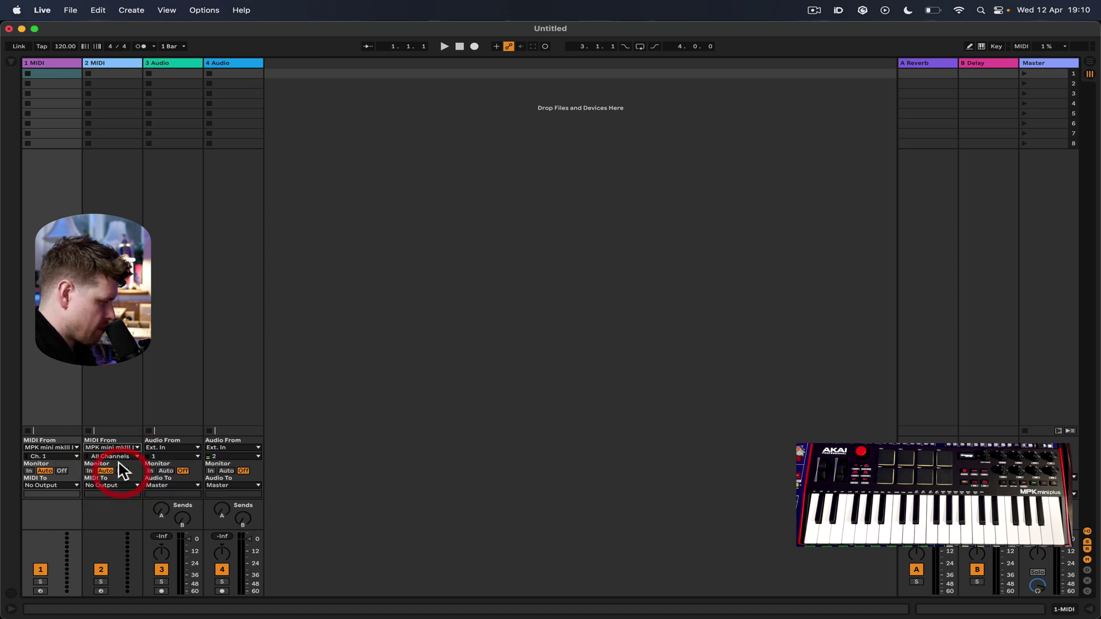
left_click(118, 456)
left_click(120, 548)
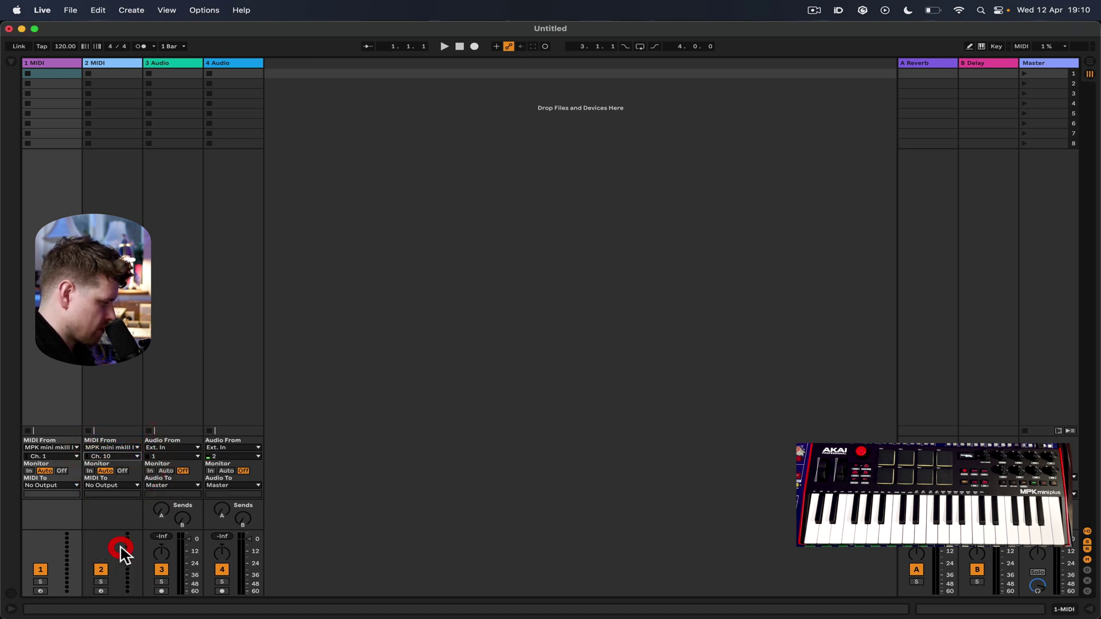
left_click(12, 61)
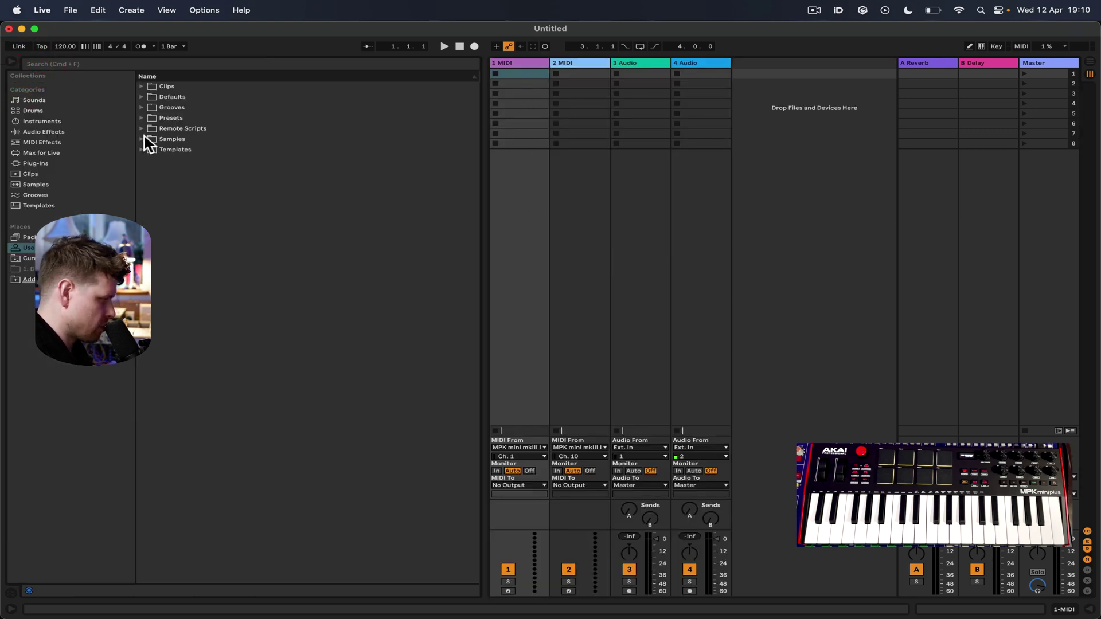
Drag Poli from Instruments onto track 1 and arm that track
left_click(42, 121)
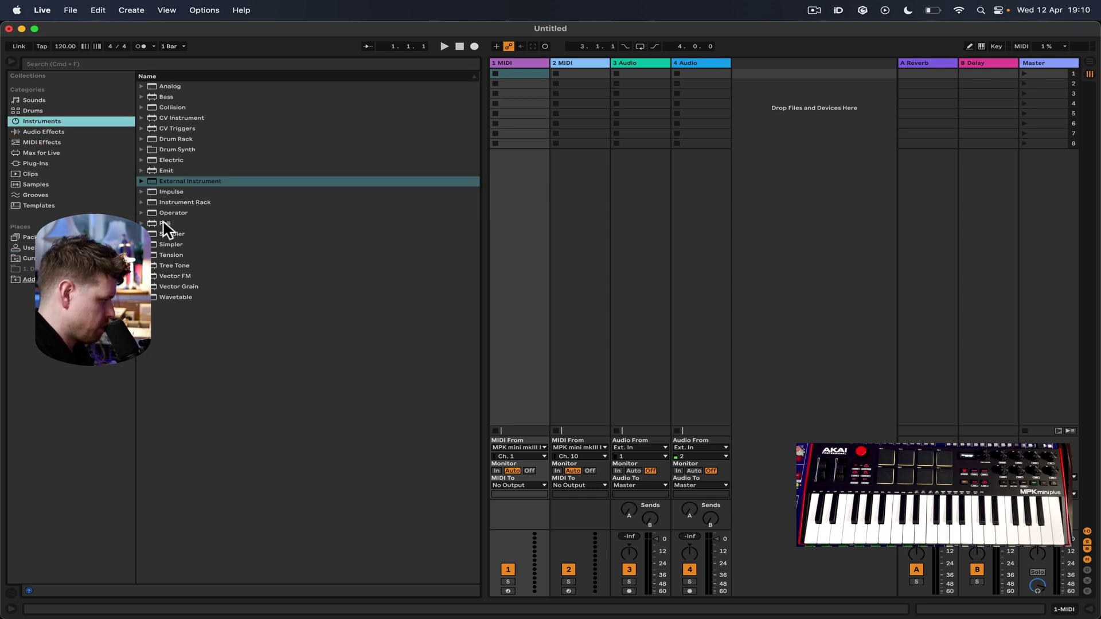
left_click_drag(165, 225, 524, 67)
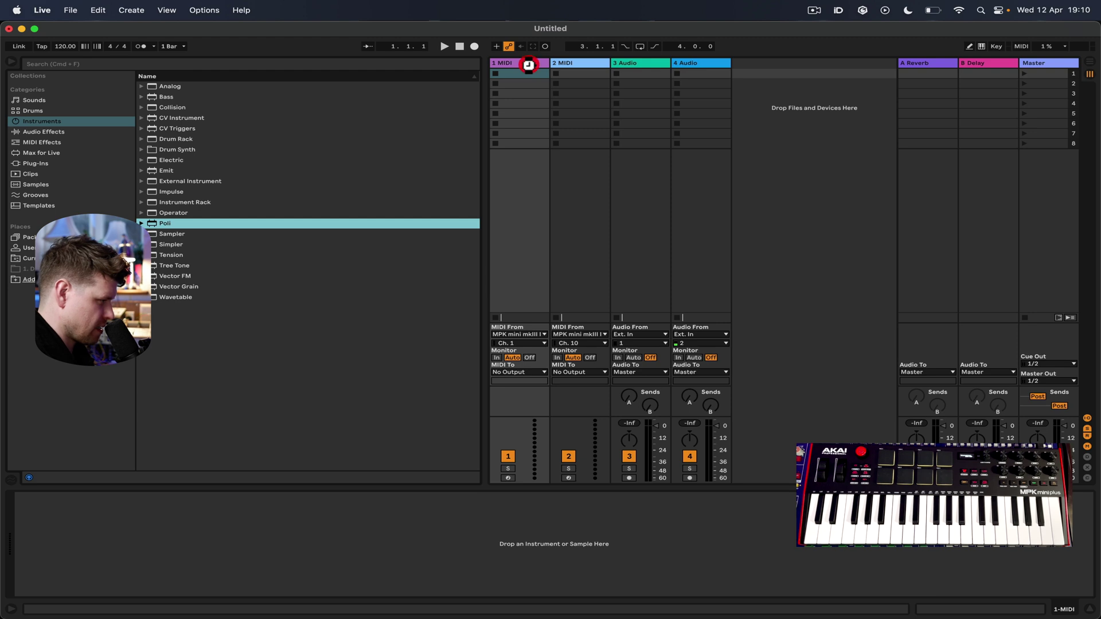
left_click(508, 478)
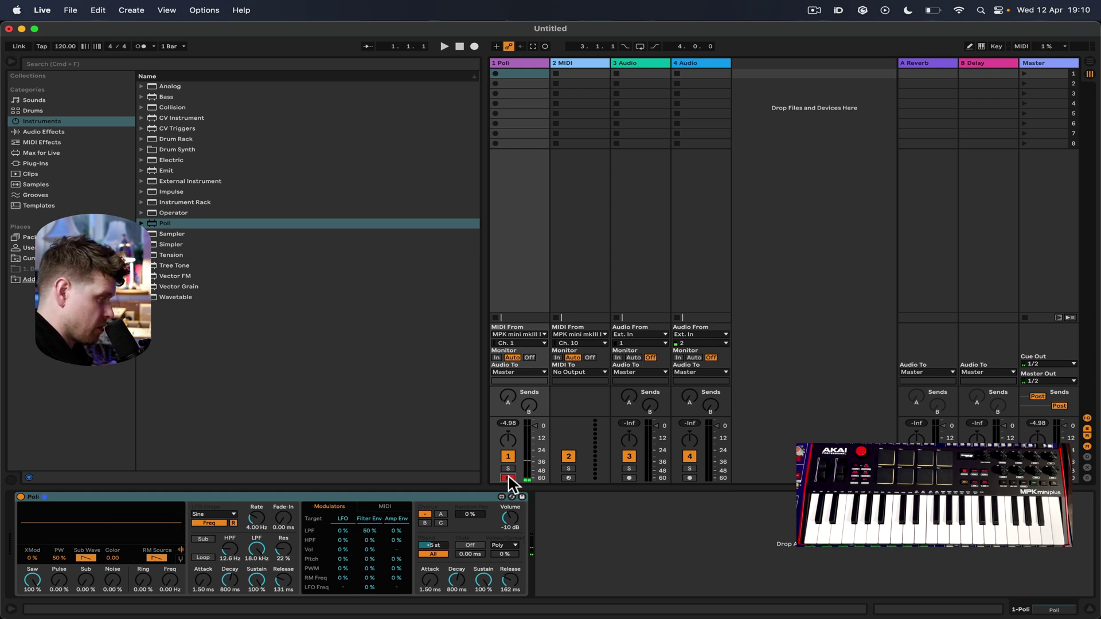
Drag 808 Core Kit.adg from Drums onto track 2 and arm that track
left_click(48, 110)
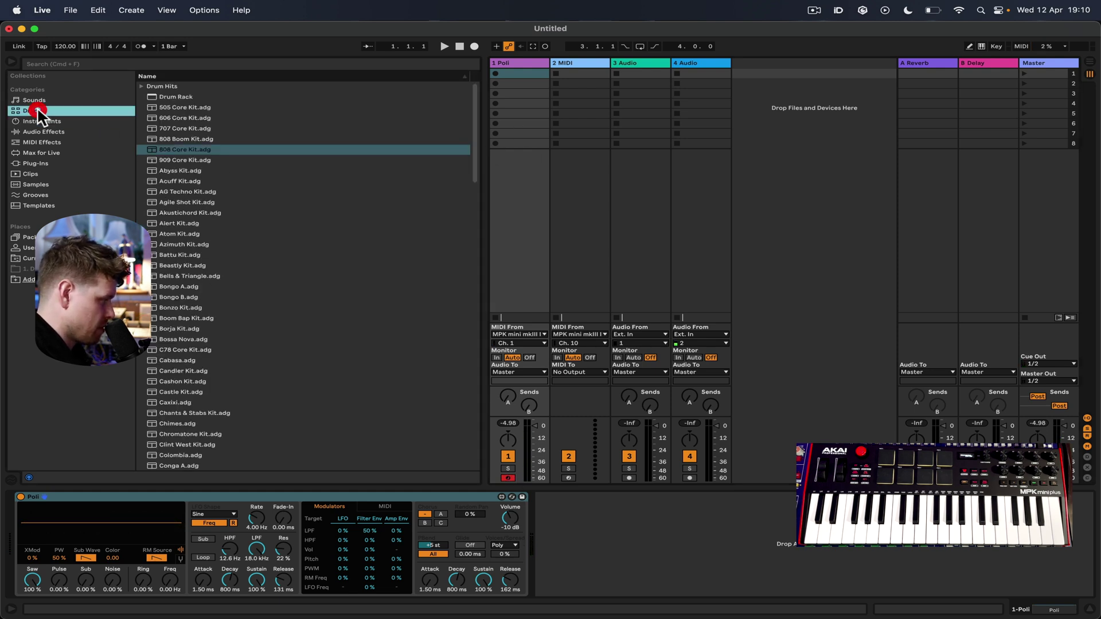
left_click(237, 150)
left_click_drag(237, 151, 585, 82)
left_click(570, 477)
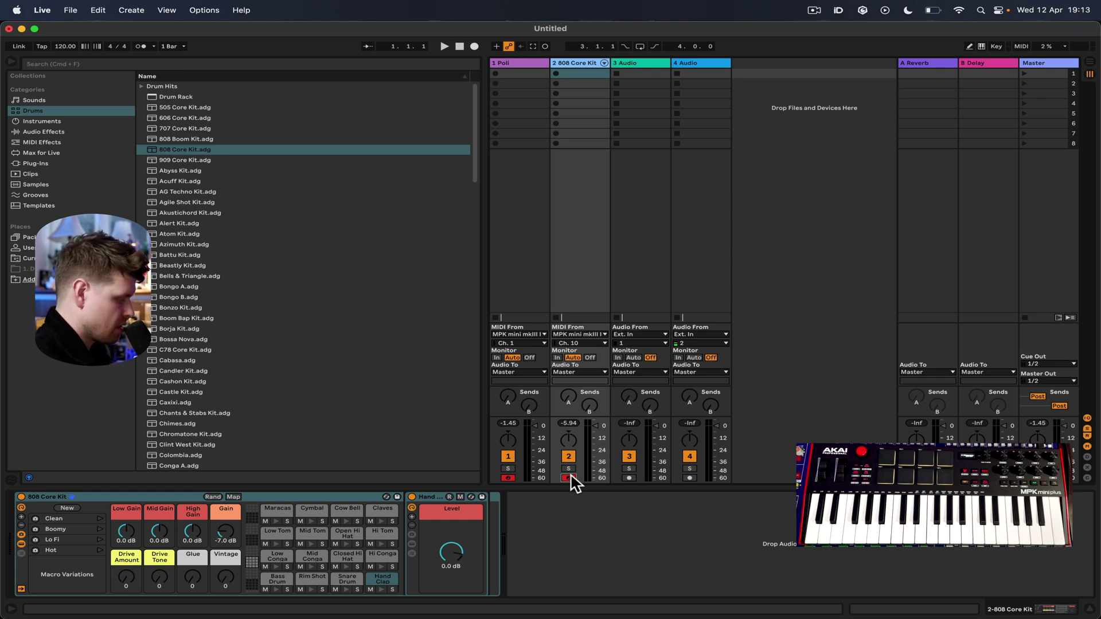
Enable Sync on the MPK49 Output port in Preferences, then close Preferences
key("super+comma")
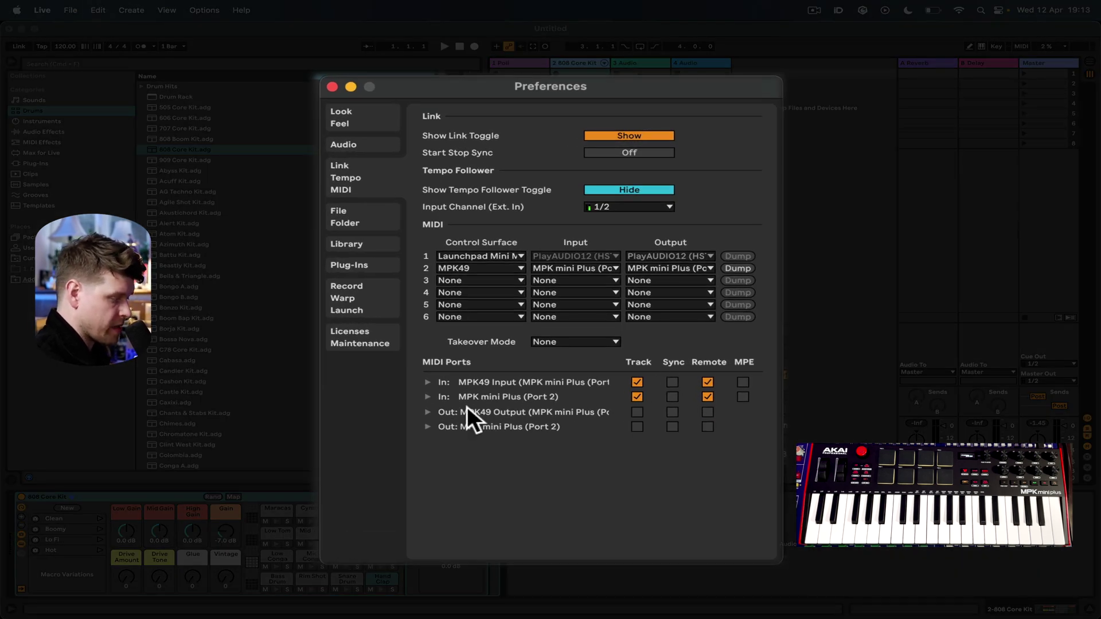
left_click(675, 410)
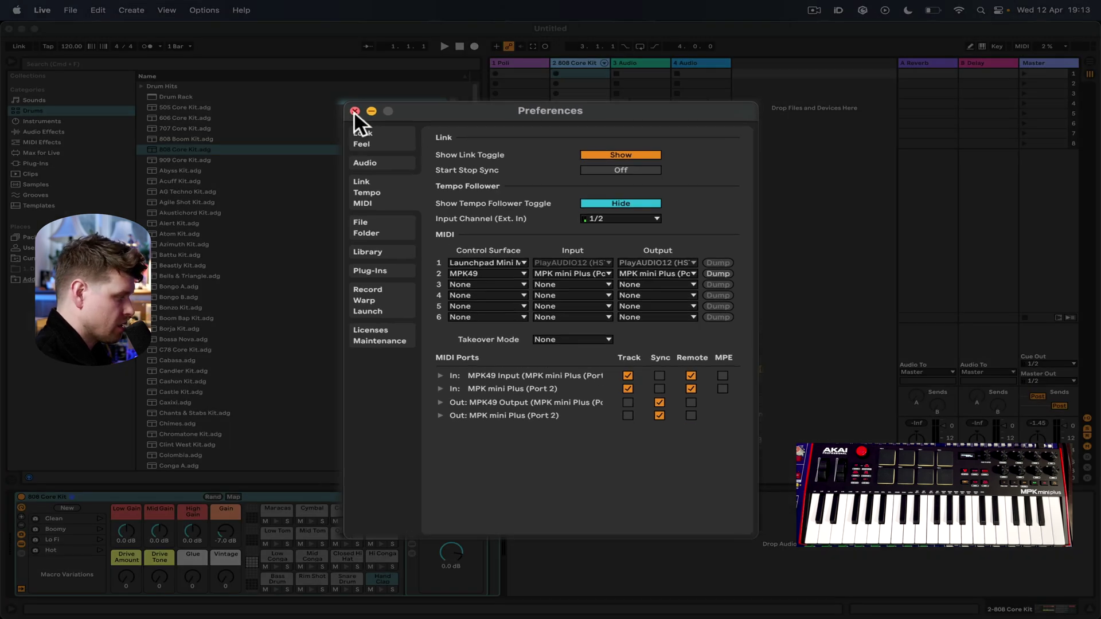
left_click(398, 165)
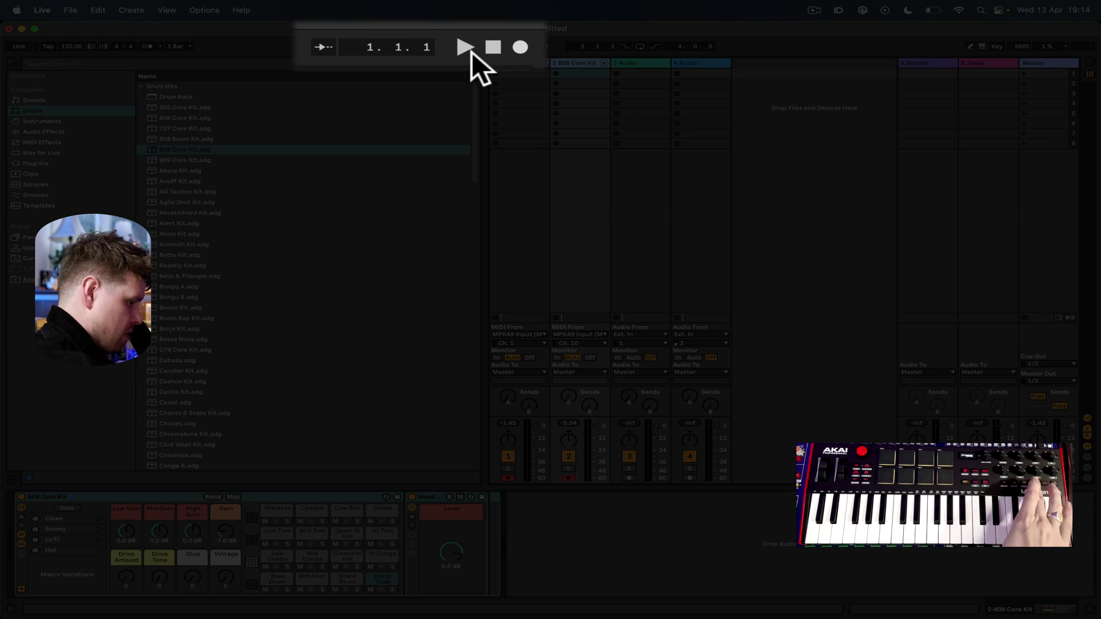
Play the set through the Poli and 808 Core Kit tracks, then stop it
left_click(472, 53)
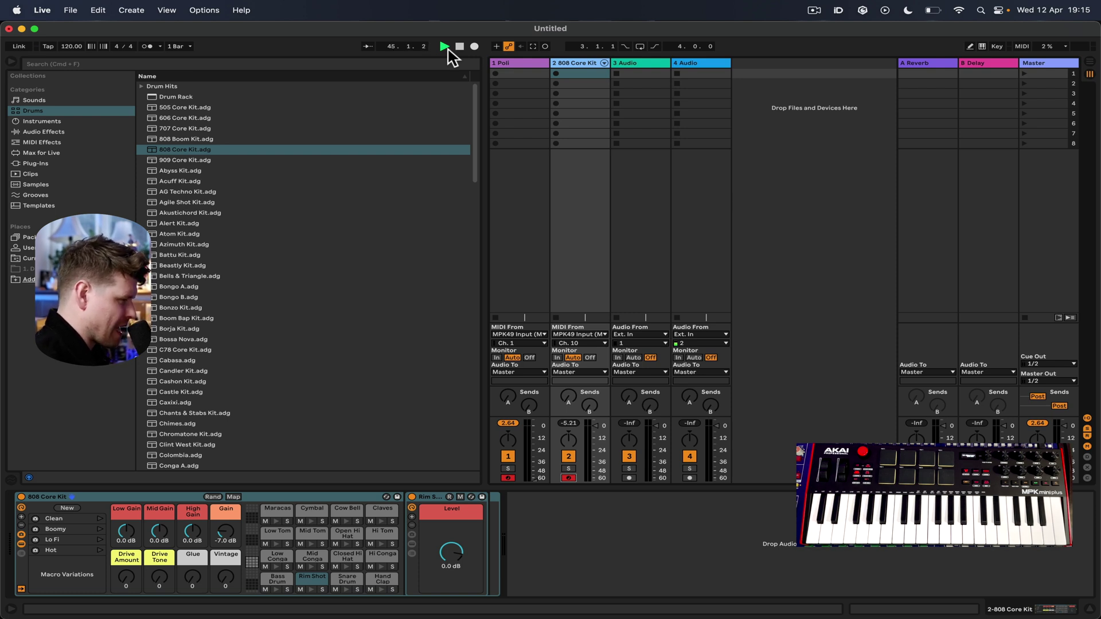
left_click(457, 47)
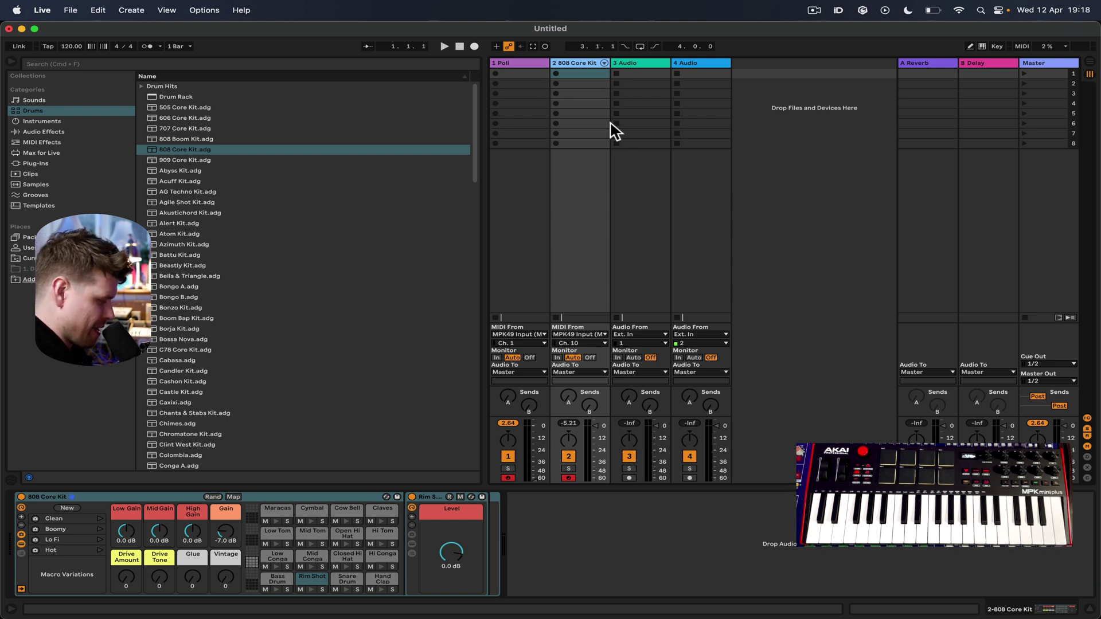
Stop playback so the song position returns to 1.1.1
key("shift+super")
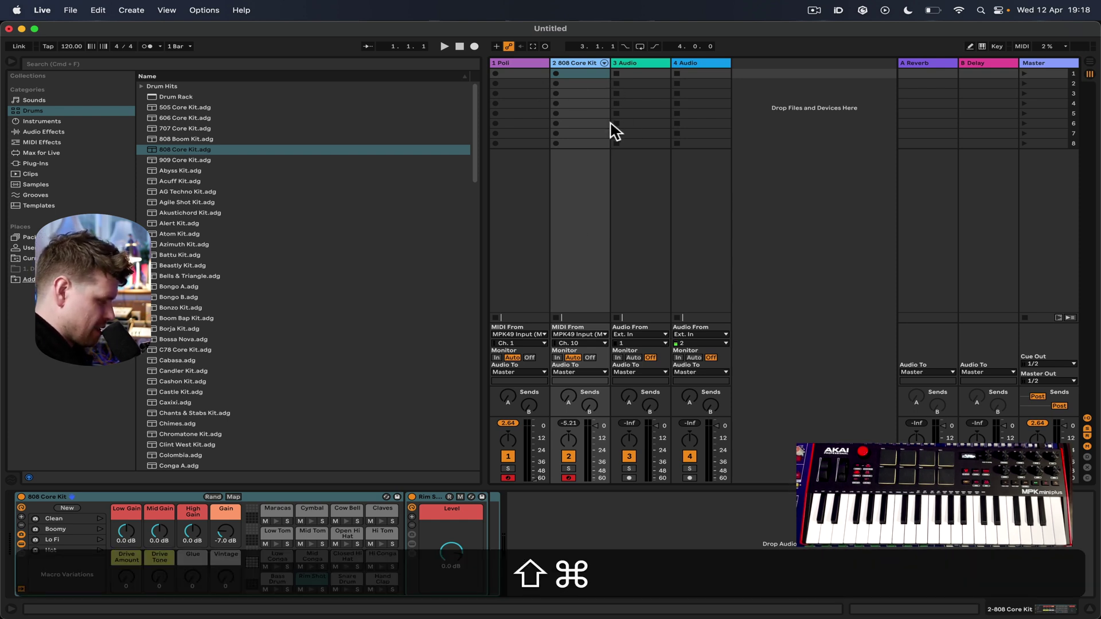
Insert a new MIDI track and name it 'MIDI TO CV'
key("shift+super+t")
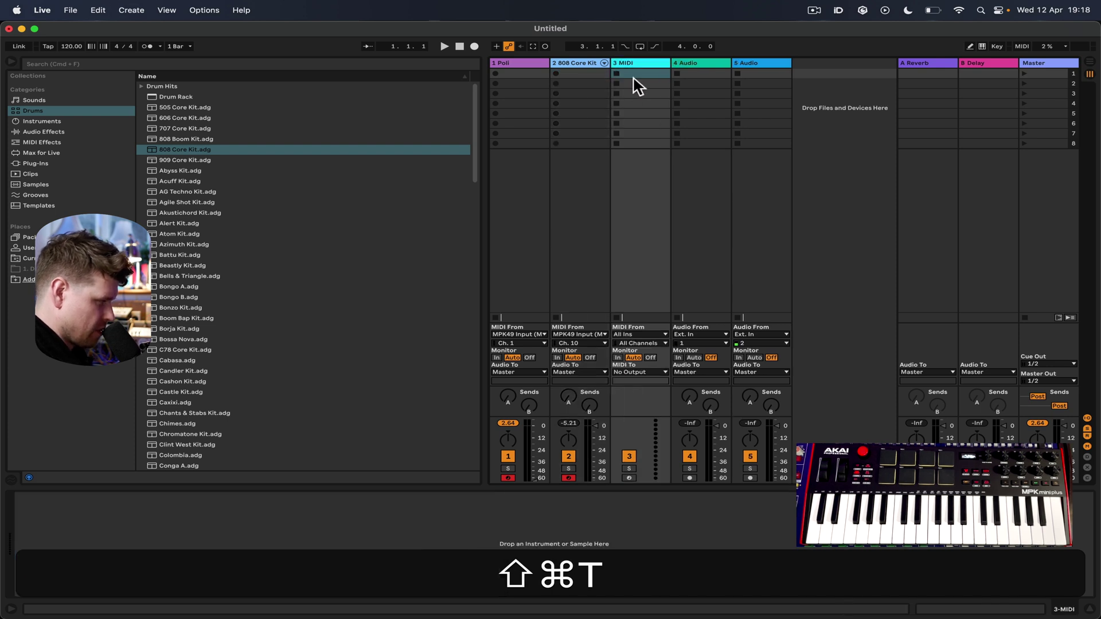
left_click(643, 61)
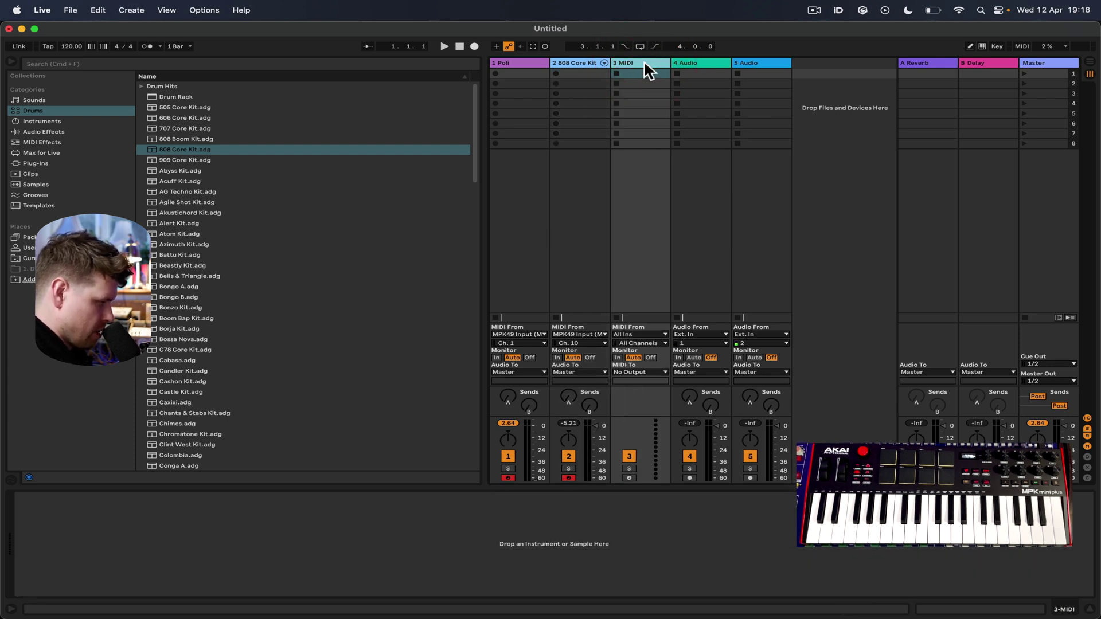
key("super+r")
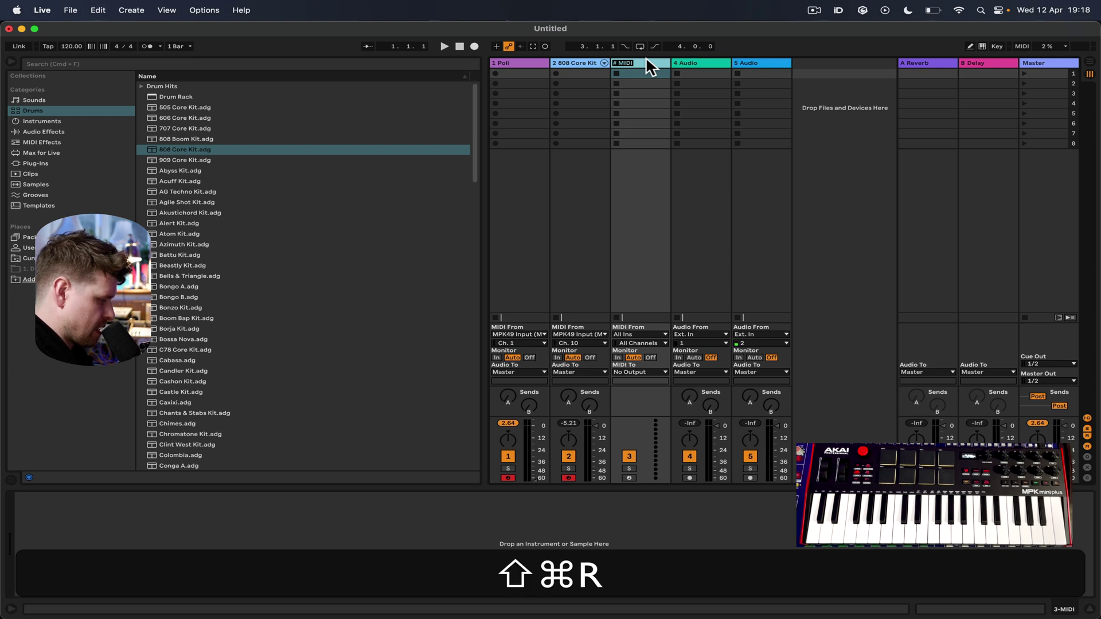
type("MIDI ")
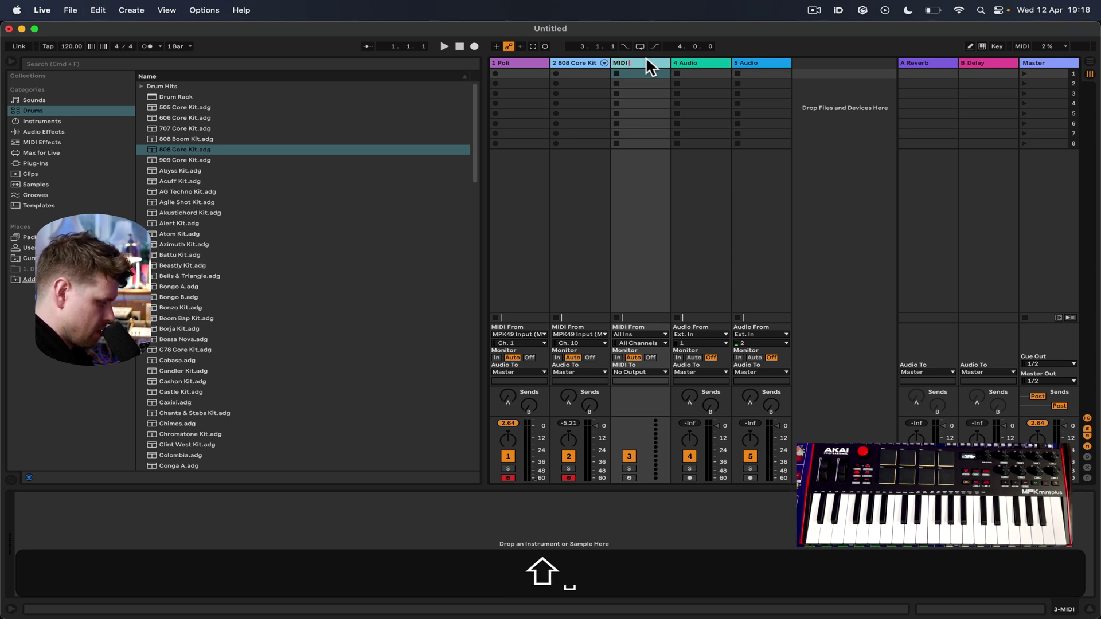
type("TO CV")
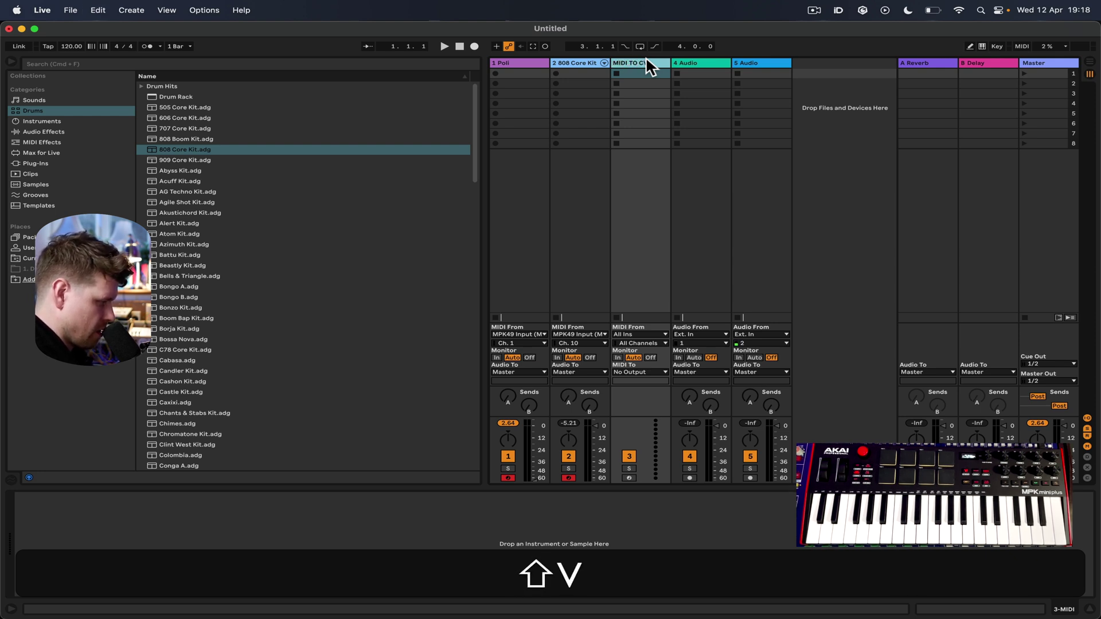
key("Return")
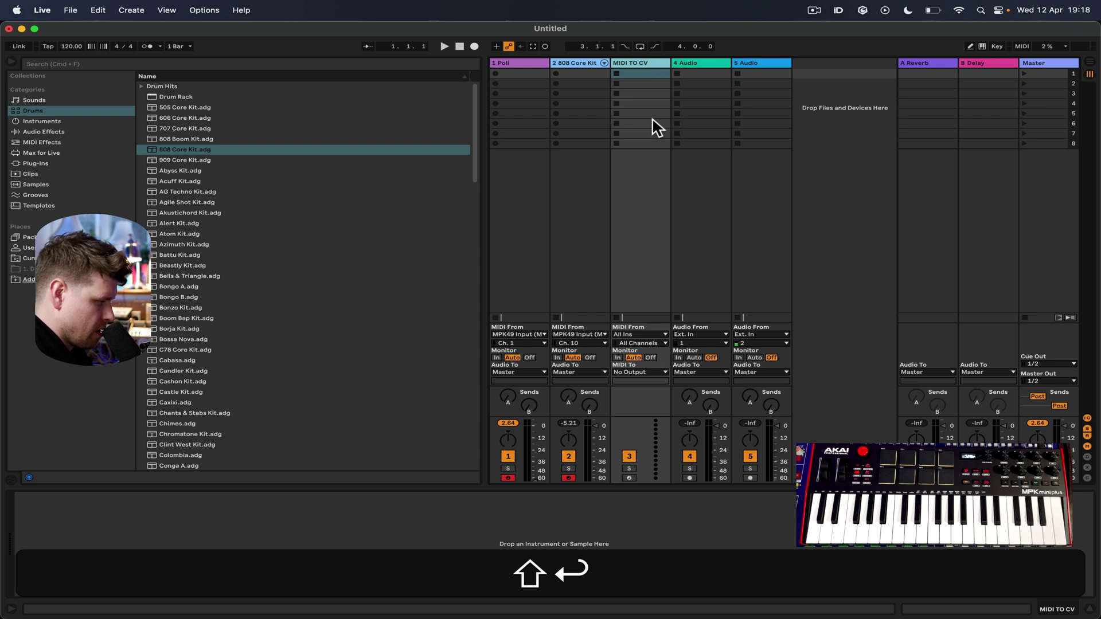
Place an External Instrument from Instruments on the MIDI TO CV track
left_click(44, 121)
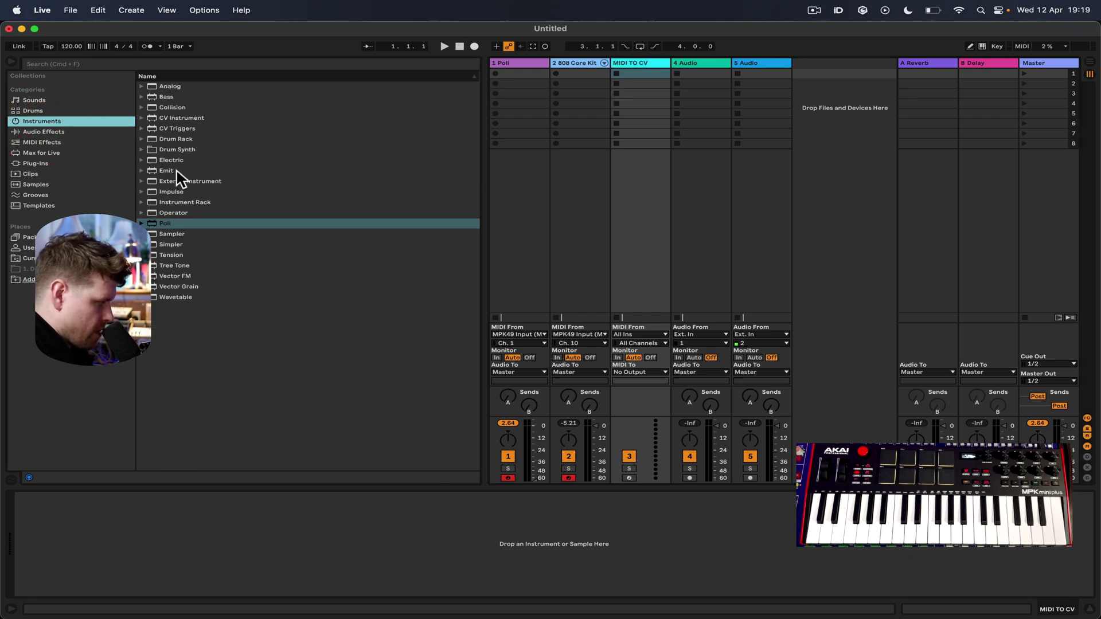
left_click_drag(178, 181, 653, 70)
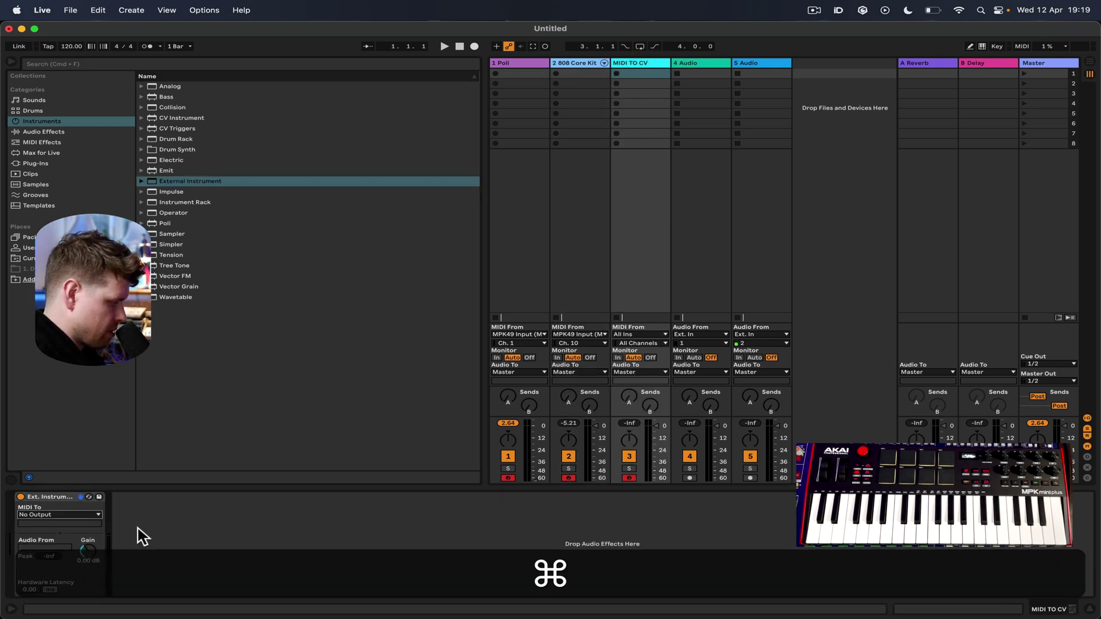
key("super+comma")
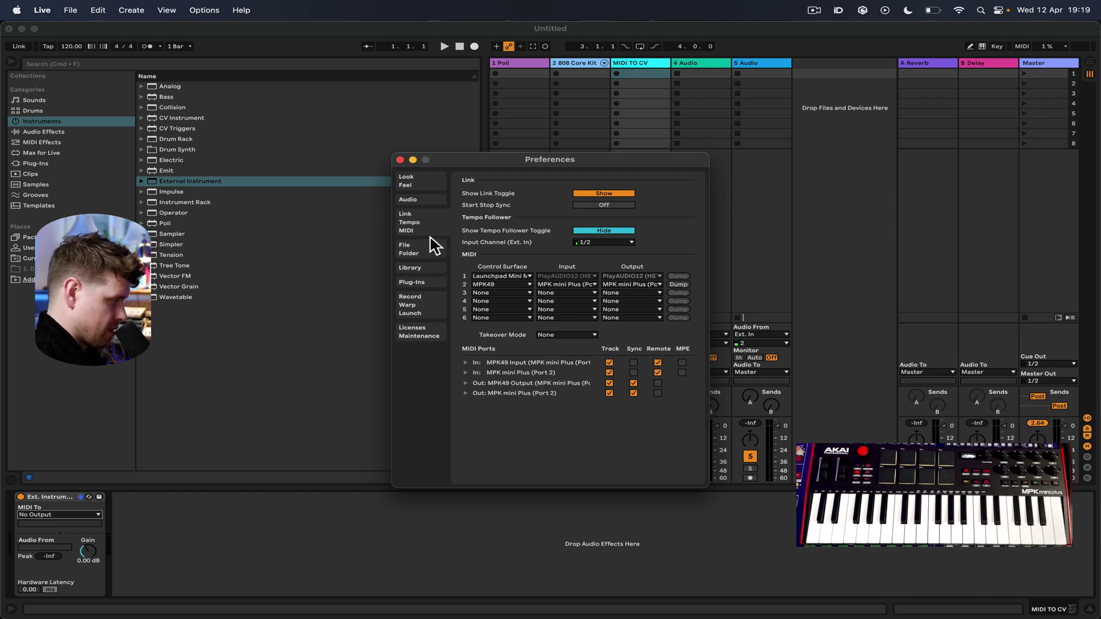
Send the External Instrument's MIDI to MPK49 Output Ch. 1 and take audio from input 1
left_click(399, 160)
left_click(78, 514)
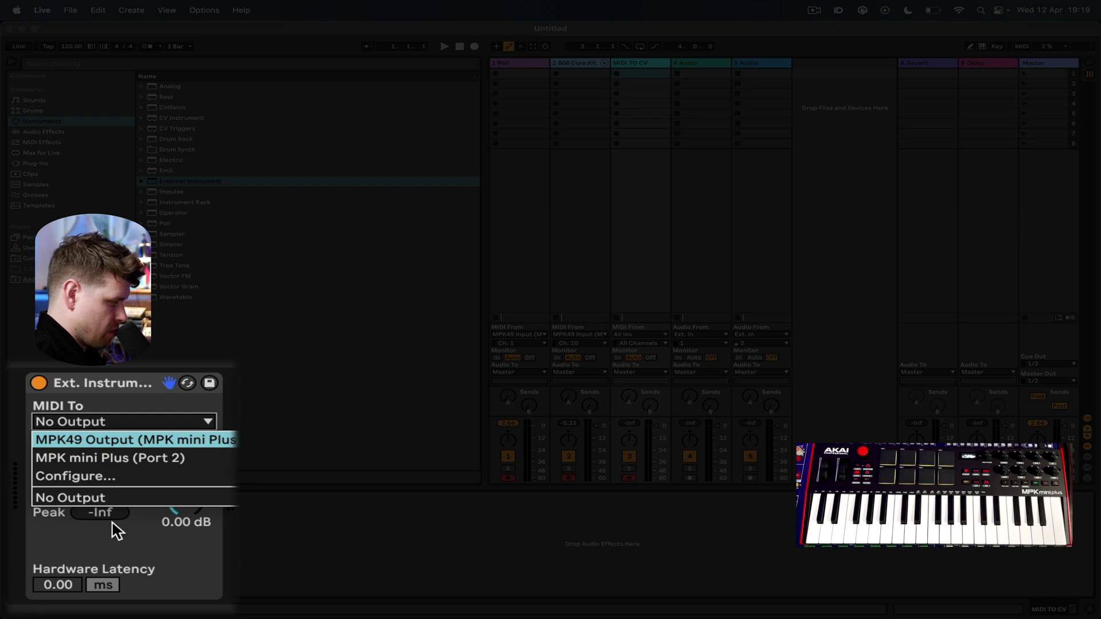
left_click(228, 442)
left_click(86, 494)
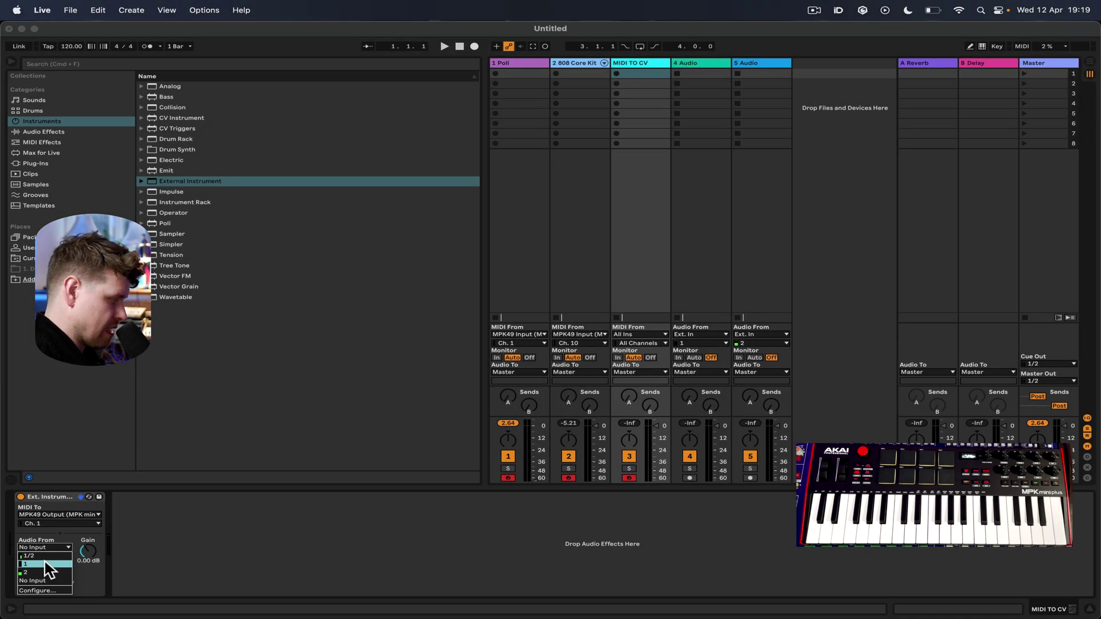
left_click(46, 565)
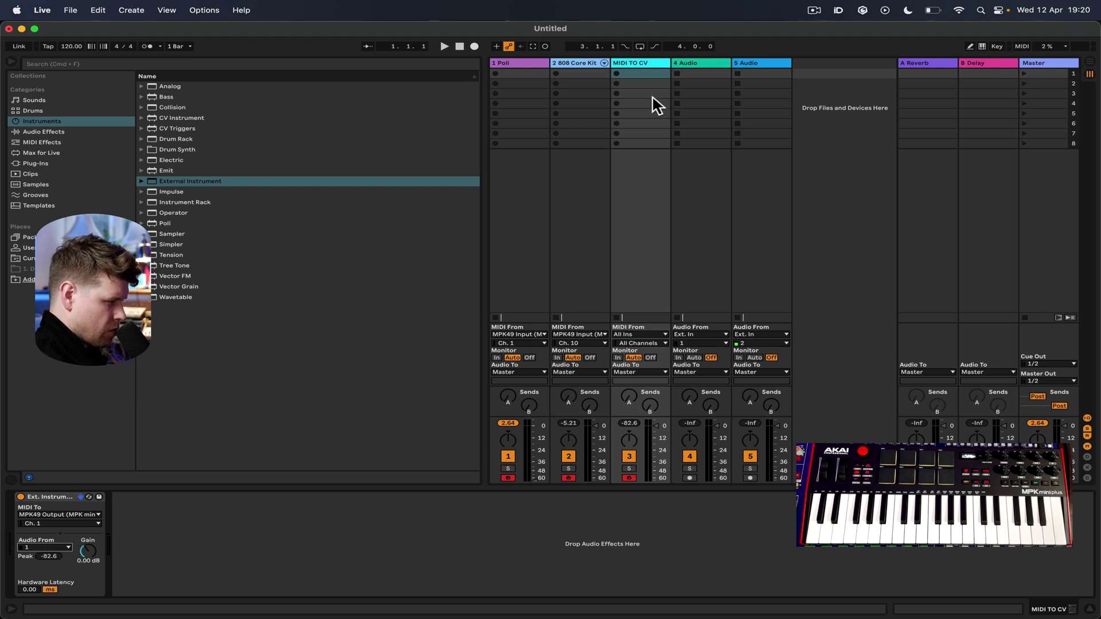
Rename track 4 to 'CV TO AUDIO'
left_click(714, 61)
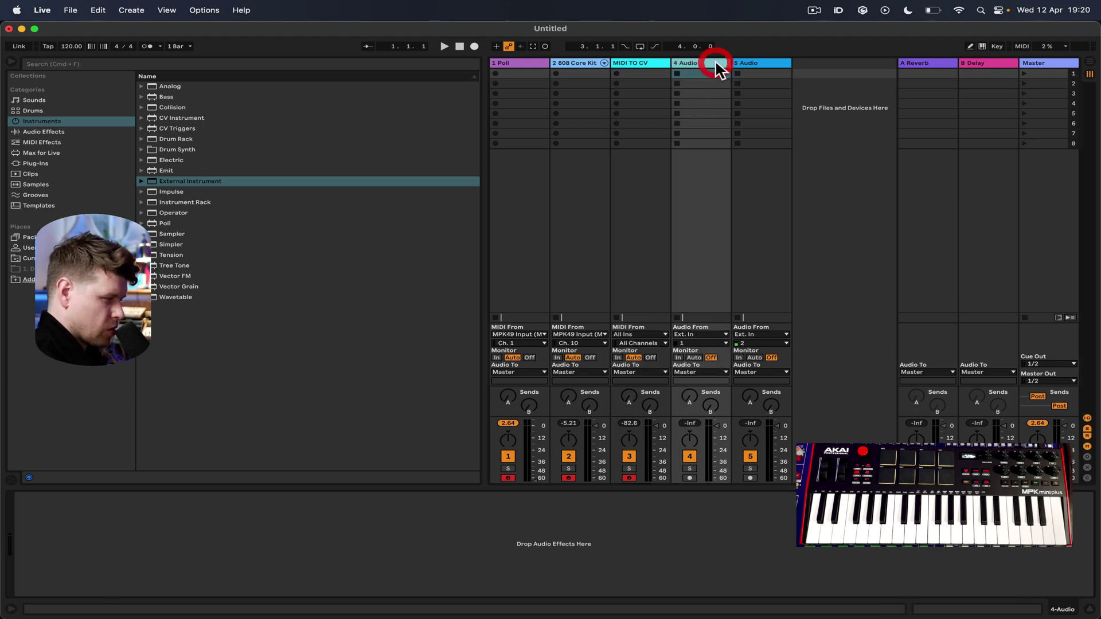
key("super+r")
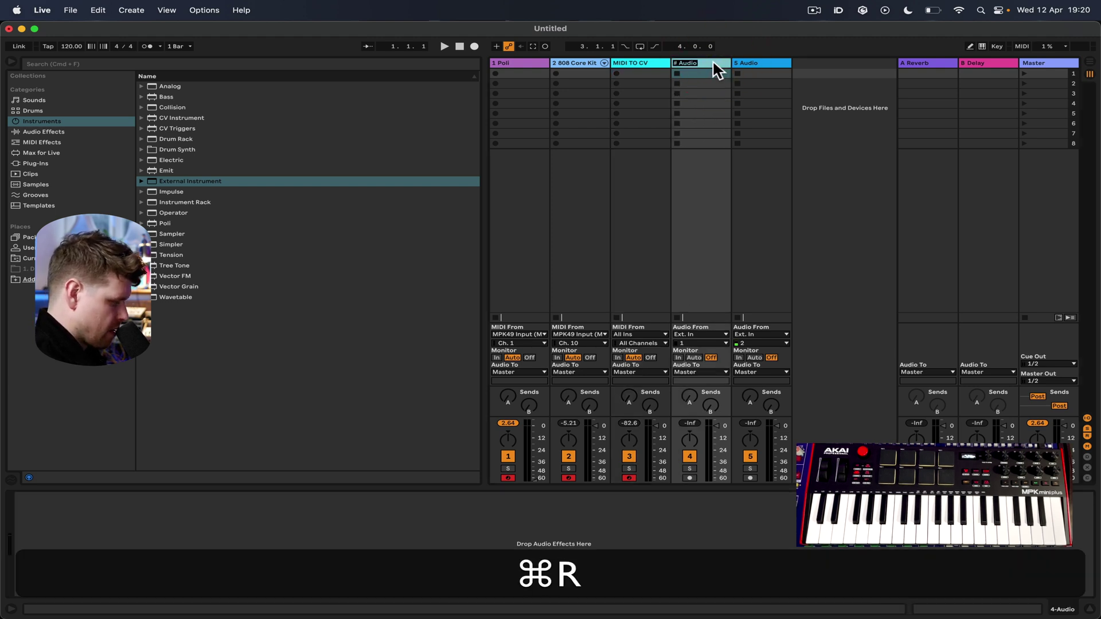
type("CV TO AUDIO")
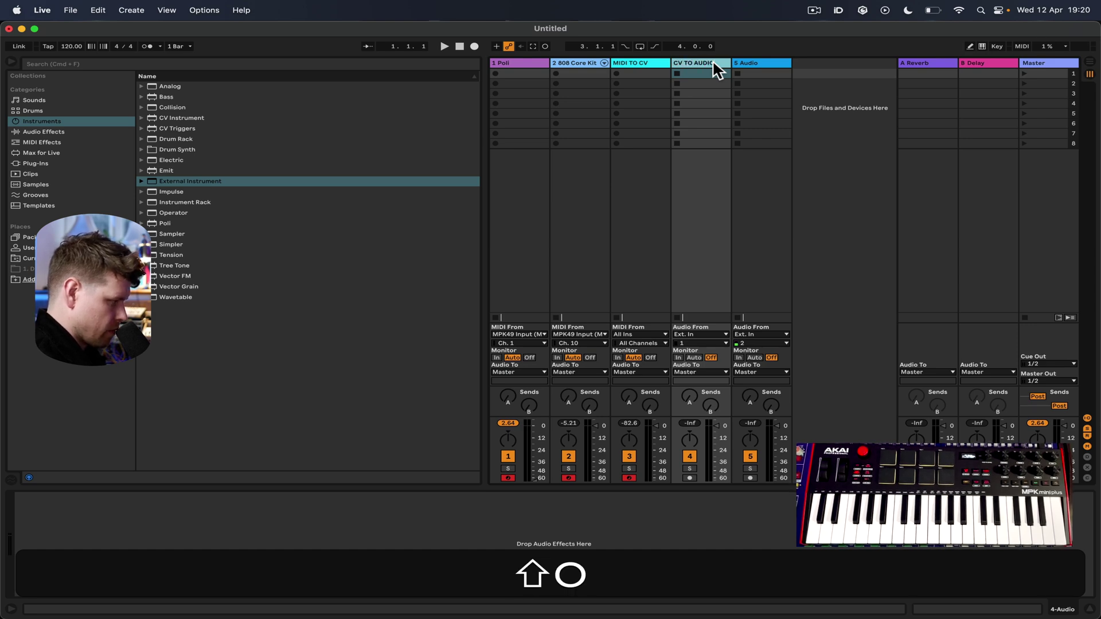
key("Return")
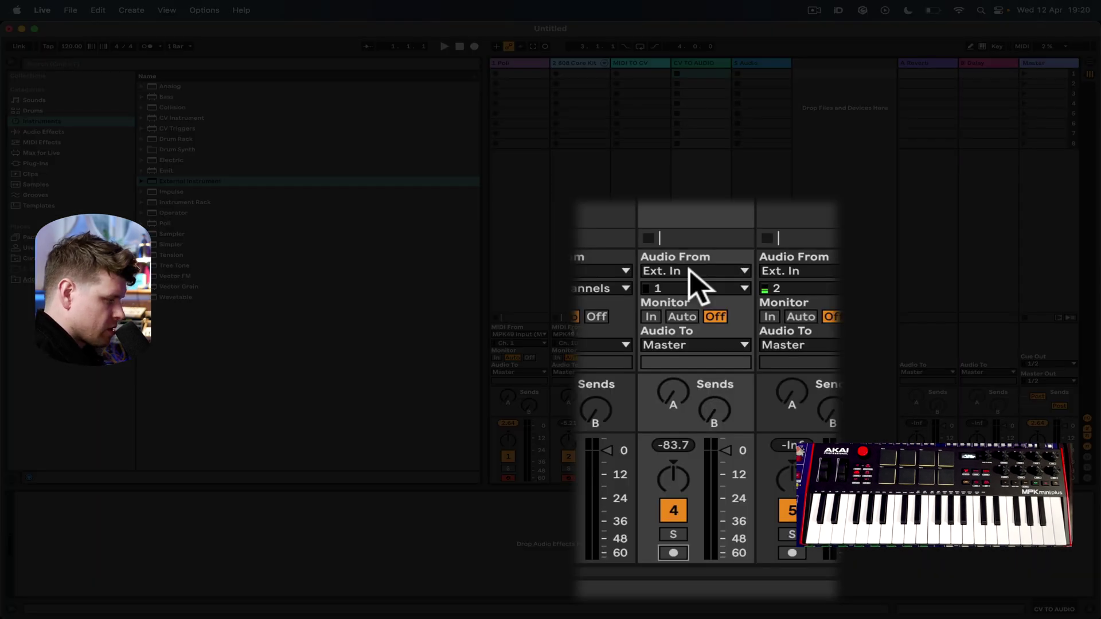
Set CV TO AUDIO's audio input to MIDI TO CV and arm it for recording
left_click(697, 334)
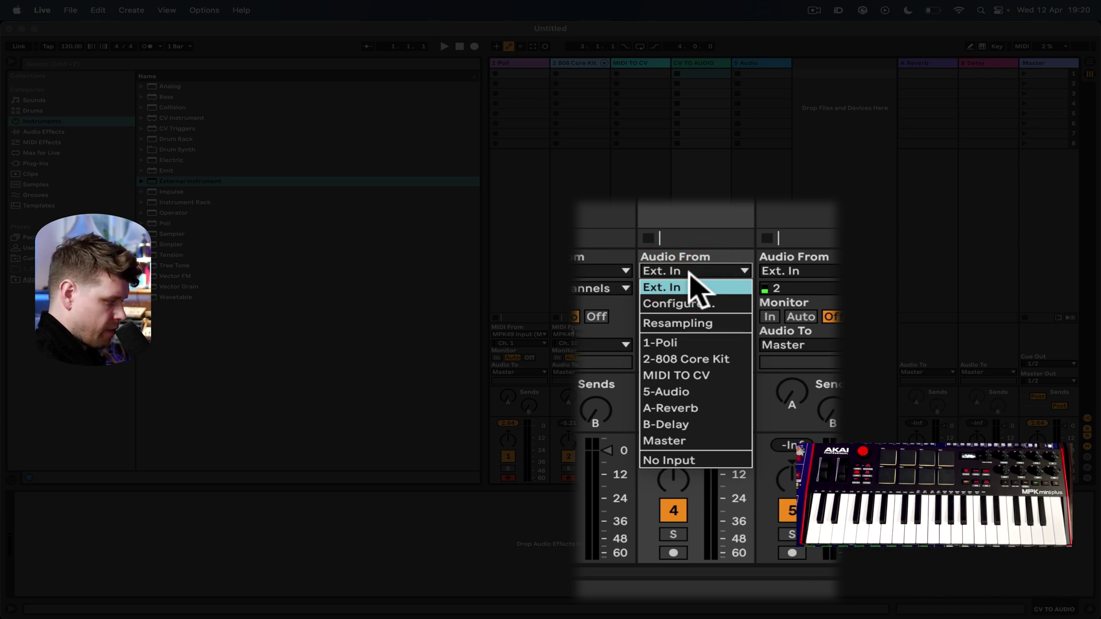
left_click(705, 376)
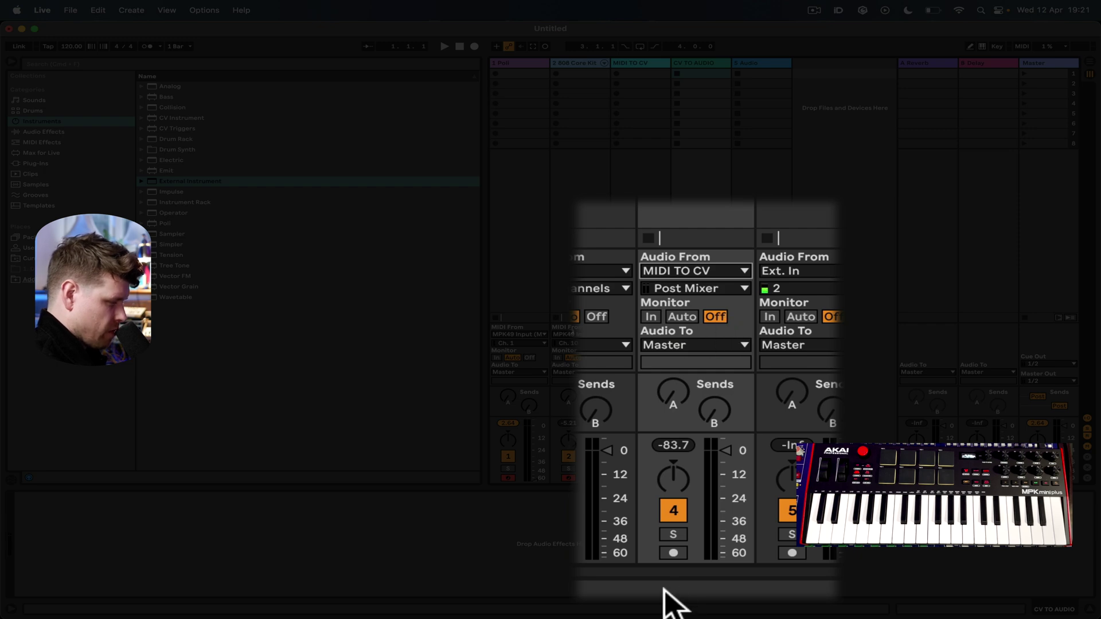
left_click(673, 553)
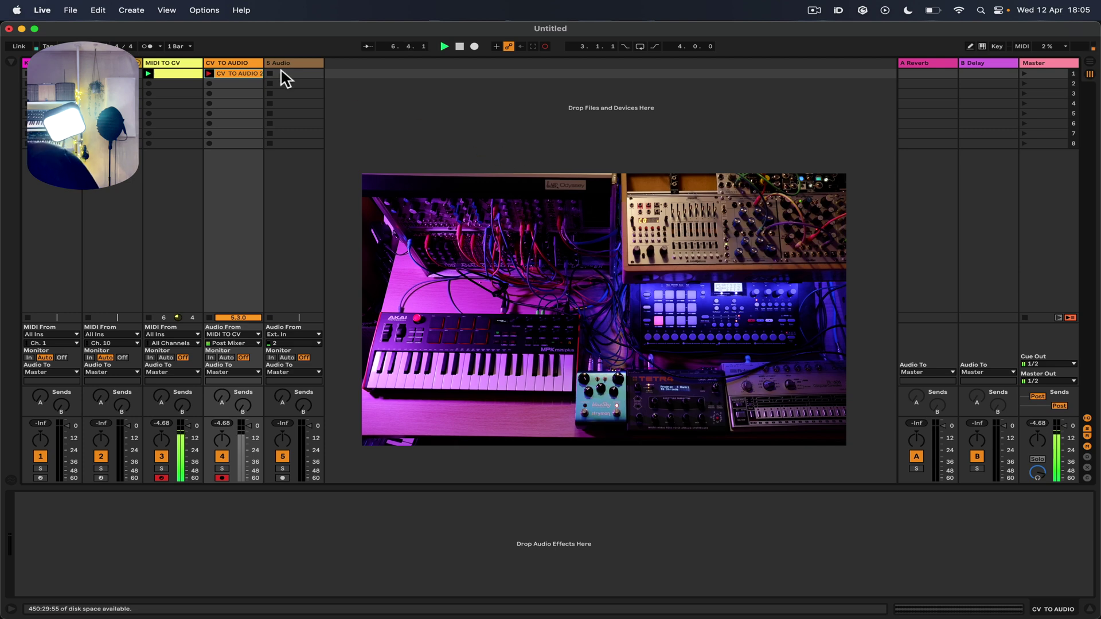
Stop recording CV TO AUDIO 2, deactivate and disarm MIDI TO CV, and replay the set
left_click(243, 71)
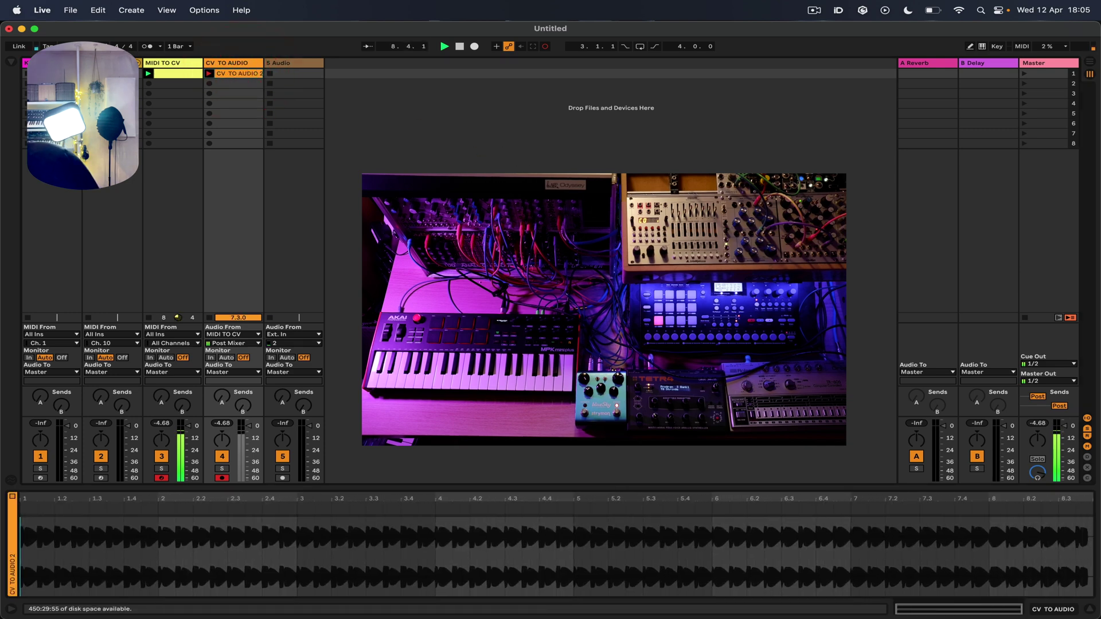
key("space")
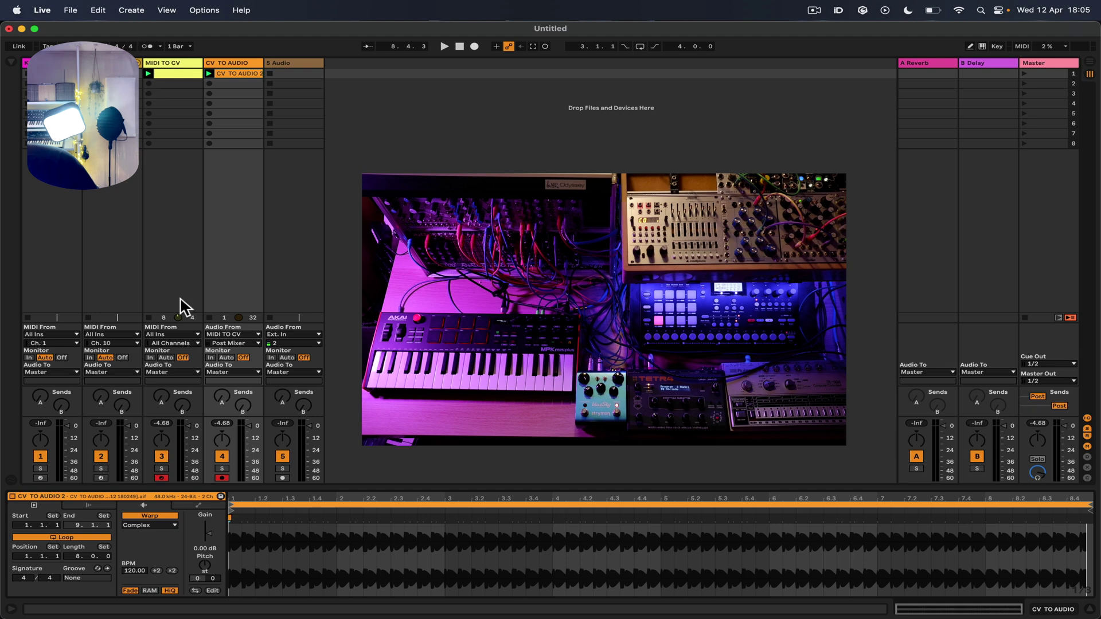
left_click(161, 457)
key("space")
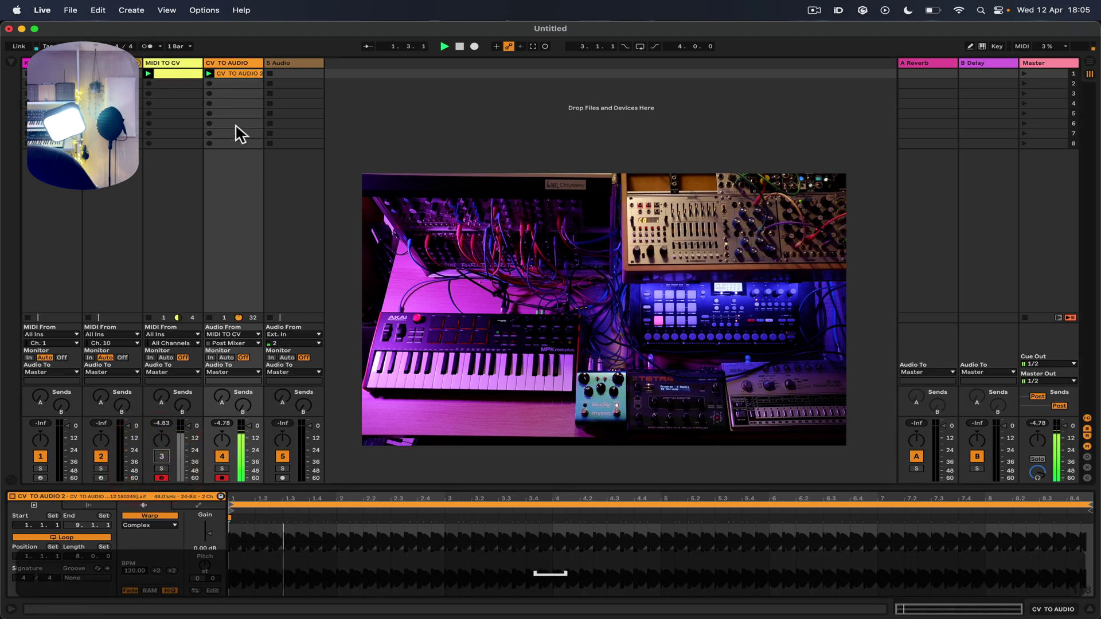
left_click(161, 478)
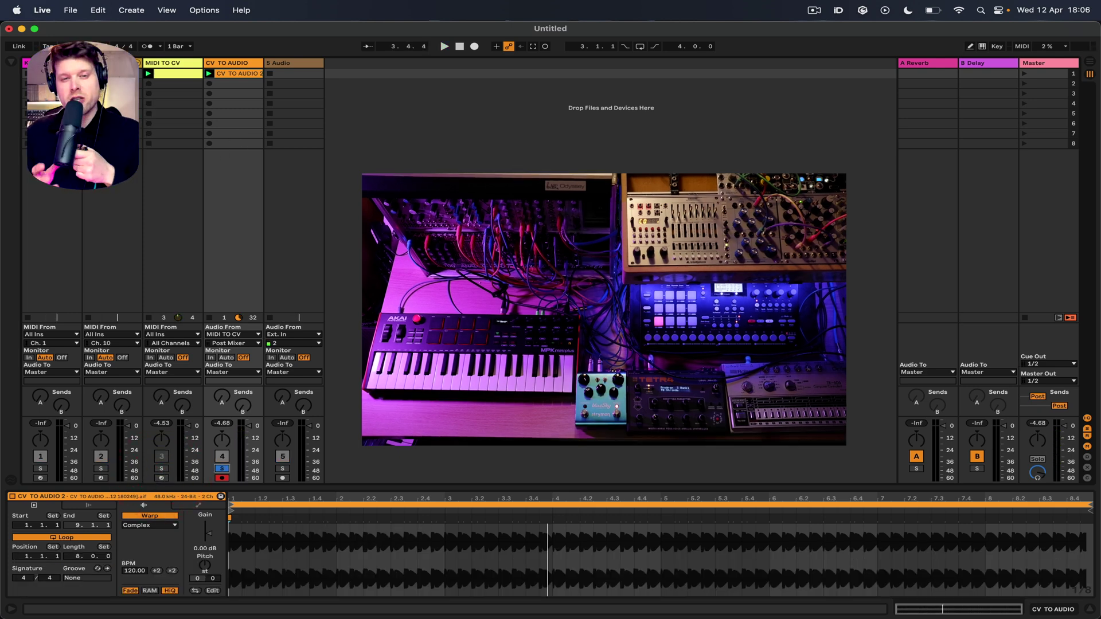